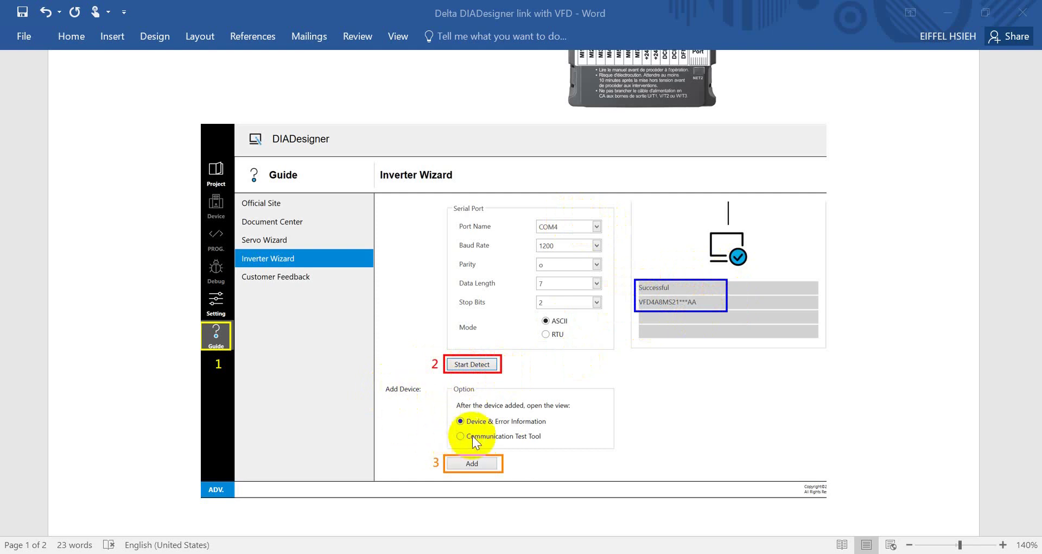
- Review the Word guide's system architecture, Inverter Wizard, P0.20 and P0.21 parameter settings, and Trace keypad sections
{"action": "scroll", "coordinate": [774, 395], "scroll_direction": "down", "scroll_amount": 10}
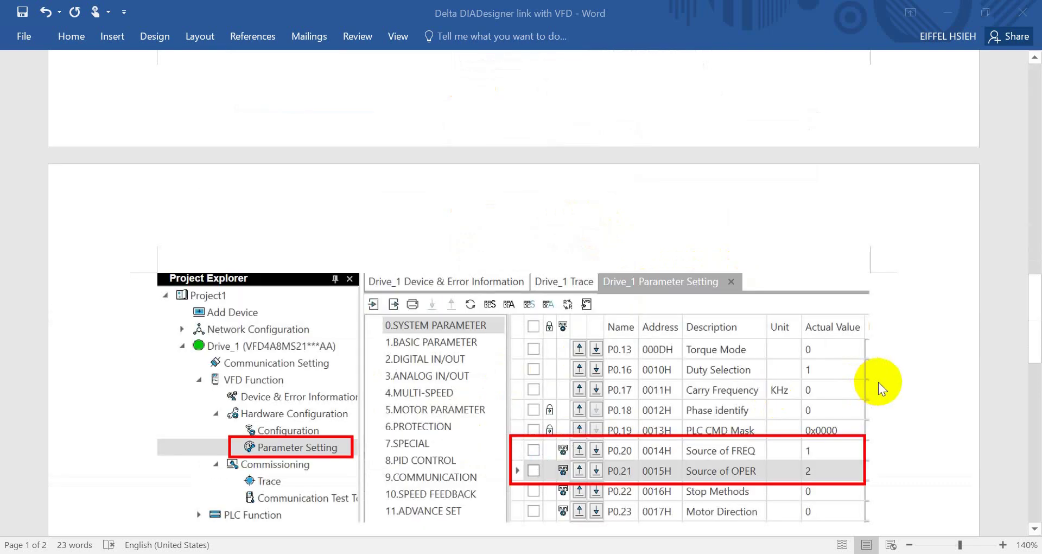
{"action": "scroll", "coordinate": [832, 294], "scroll_direction": "up", "scroll_amount": 1}
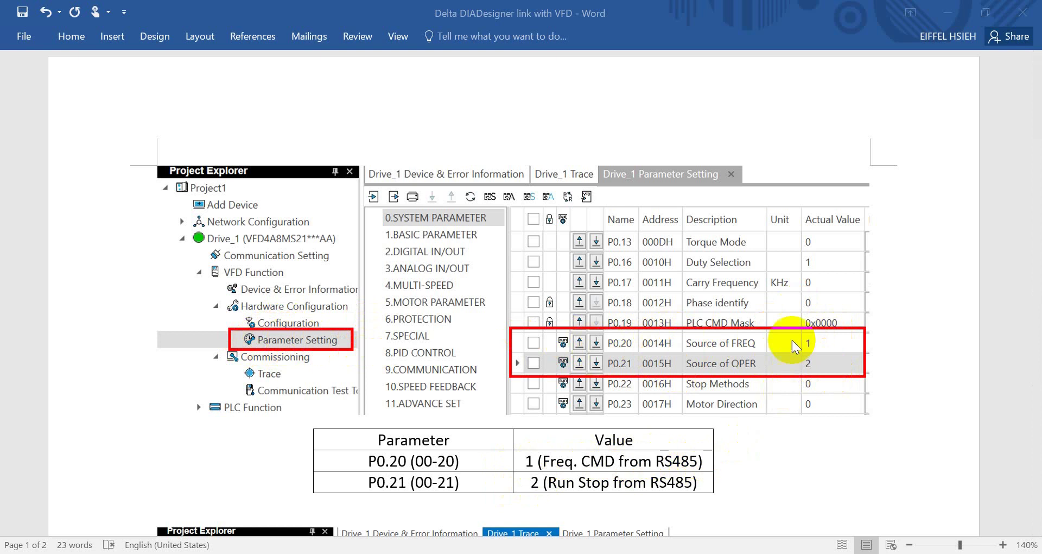
{"action": "scroll", "coordinate": [742, 369], "scroll_direction": "up", "scroll_amount": 15}
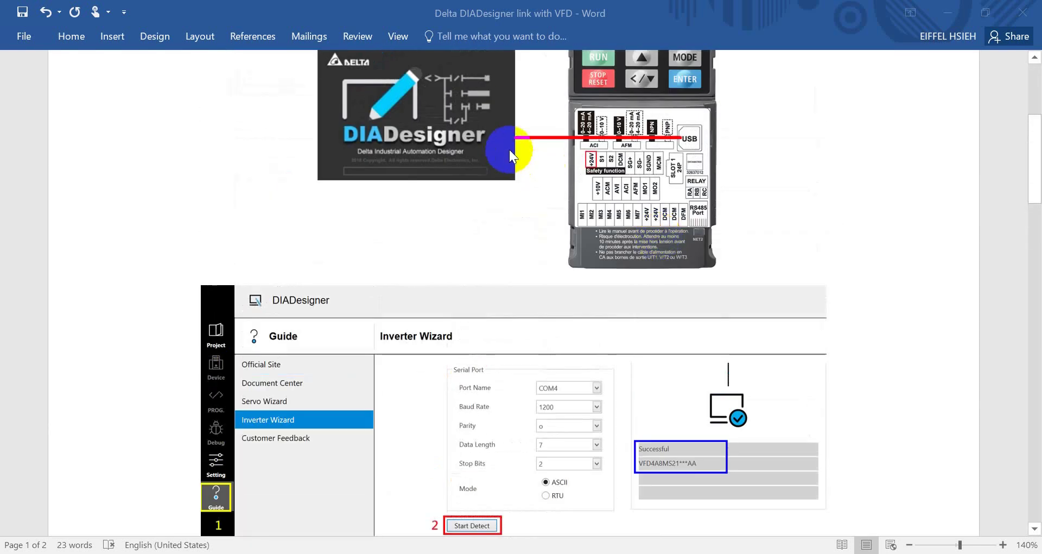
{"action": "scroll", "coordinate": [494, 217], "scroll_direction": "up", "scroll_amount": 2}
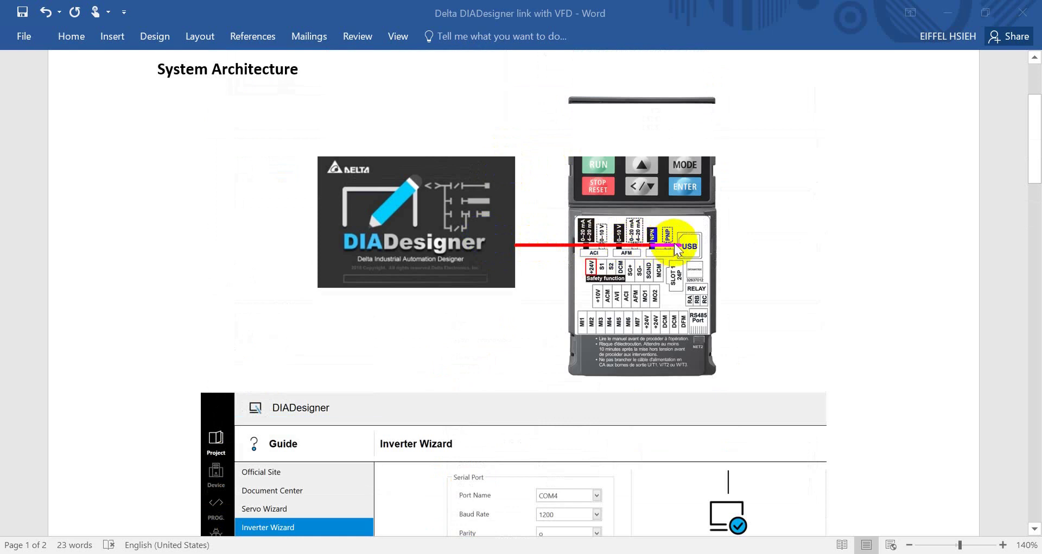
{"action": "scroll", "coordinate": [677, 247], "scroll_direction": "down", "scroll_amount": 15}
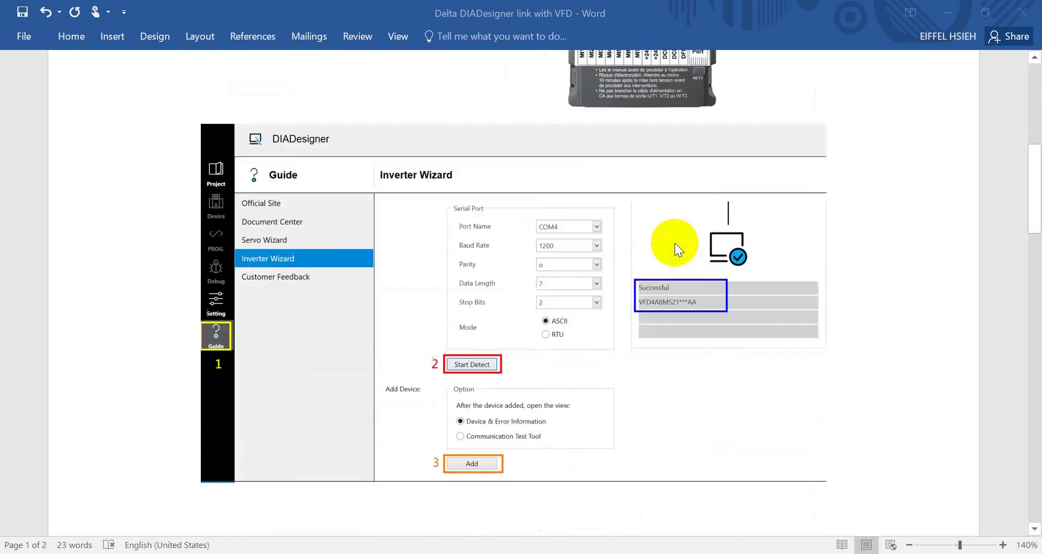
{"action": "scroll", "coordinate": [679, 252], "scroll_direction": "down", "scroll_amount": 5}
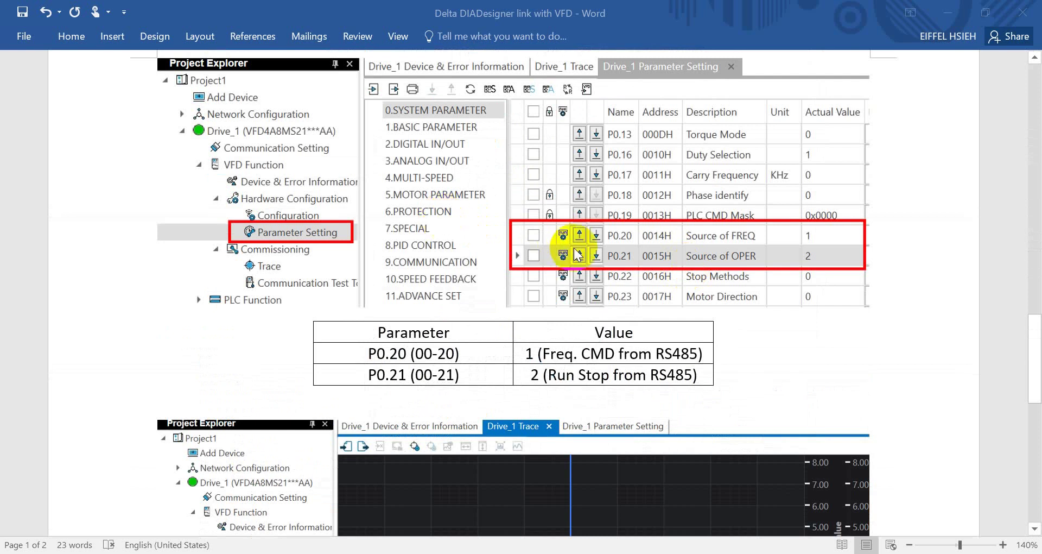
{"action": "scroll", "coordinate": [580, 250], "scroll_direction": "down", "scroll_amount": 4}
{"action": "scroll", "coordinate": [593, 256], "scroll_direction": "down", "scroll_amount": 1}
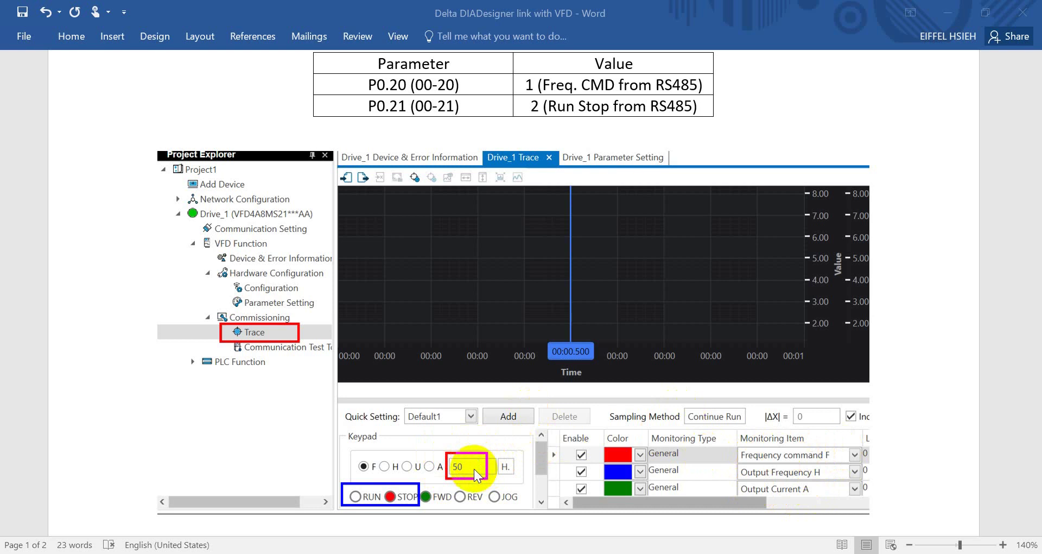
{"action": "scroll", "coordinate": [532, 446], "scroll_direction": "down", "scroll_amount": 1}
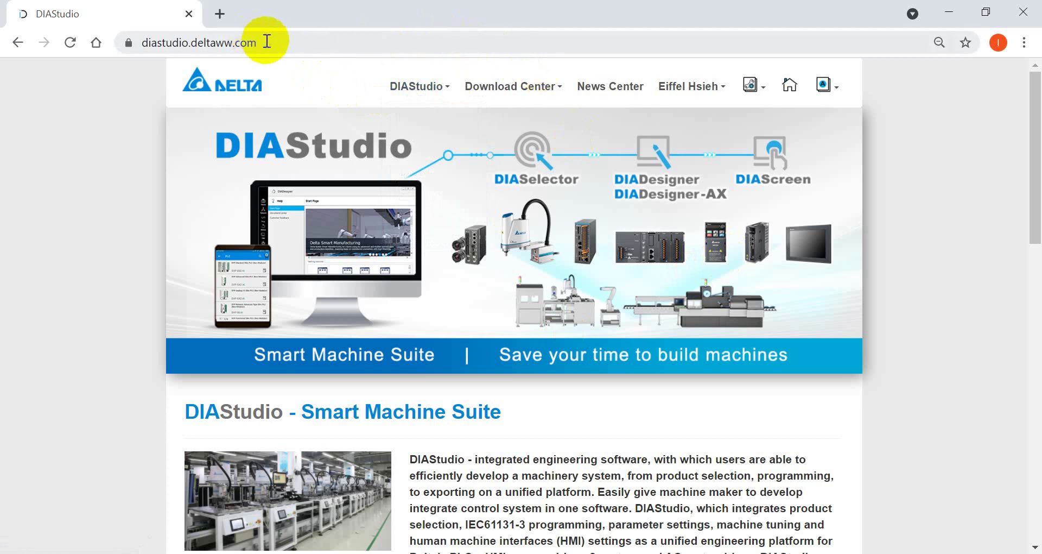
- Open the DIAStudio website's download page and highlight the DIAStudio V1.1.0 software entry
{"action": "left_click", "coordinate": [175, 43]}
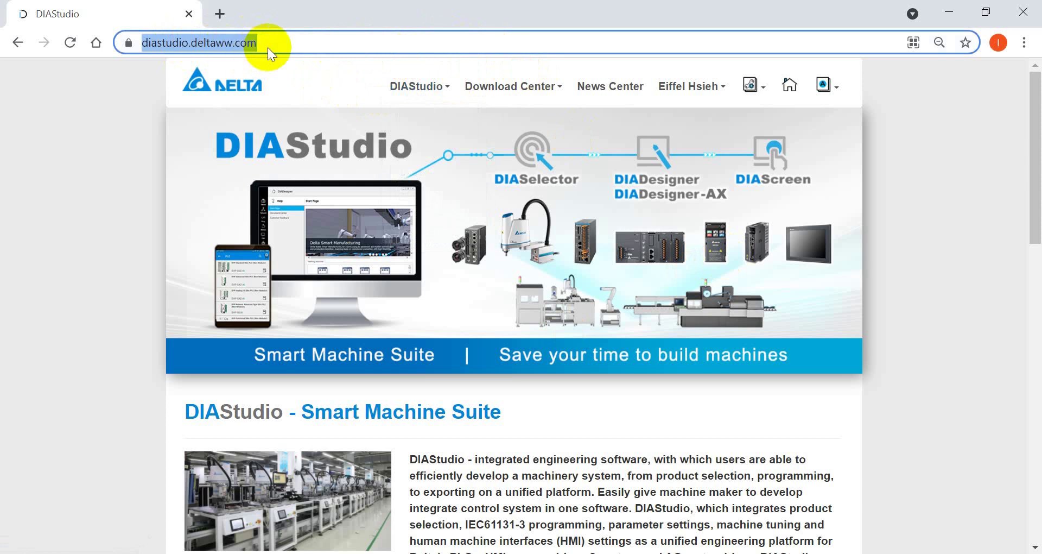
{"action": "left_click", "coordinate": [312, 46]}
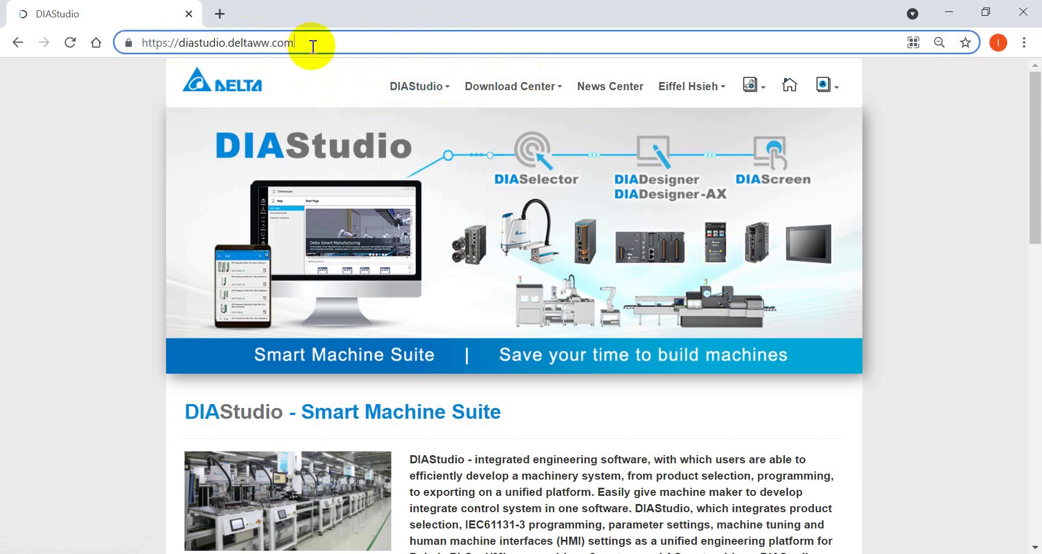
{"action": "left_click", "coordinate": [688, 87]}
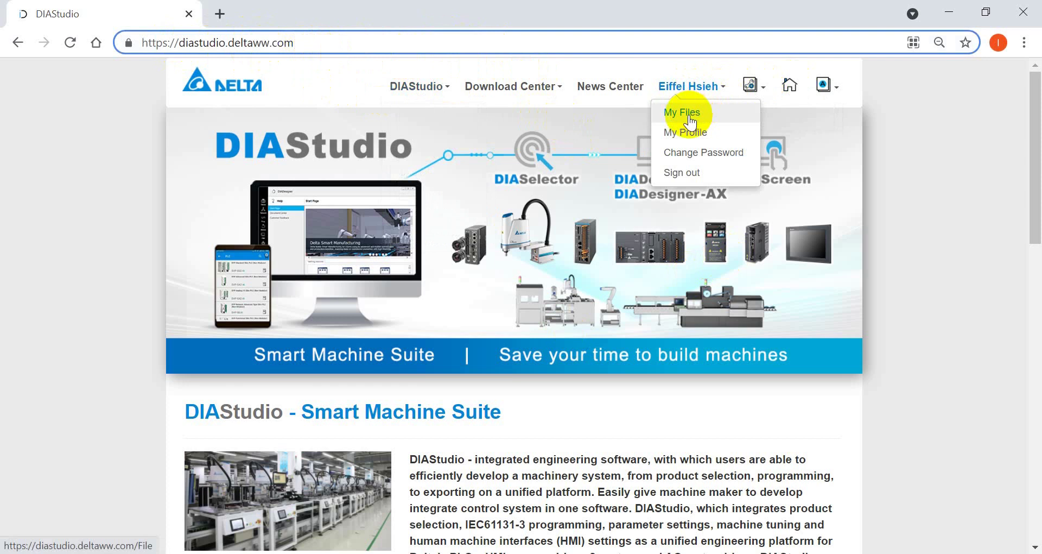
{"action": "mouse_move", "coordinate": [515, 88]}
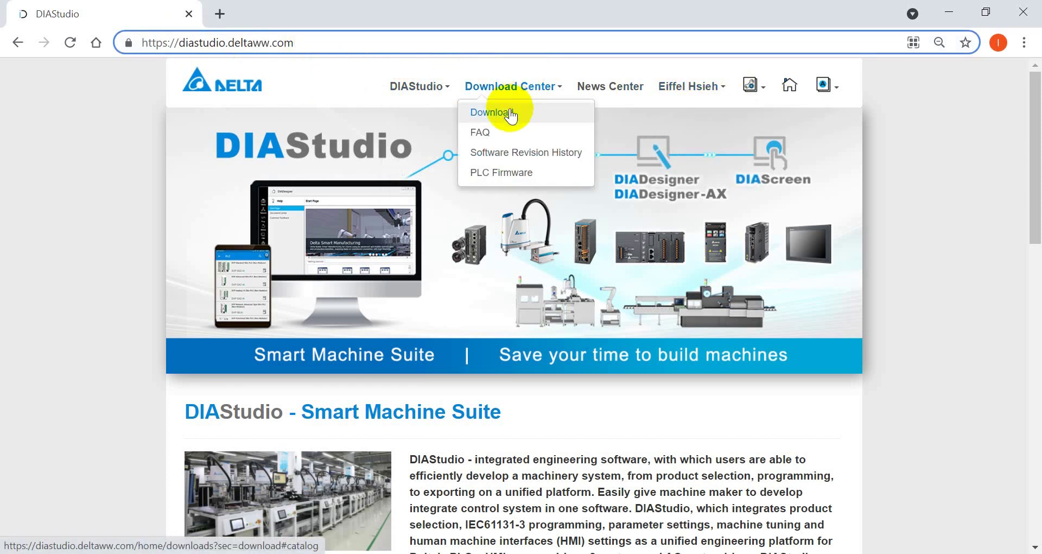
{"action": "left_click", "coordinate": [510, 104]}
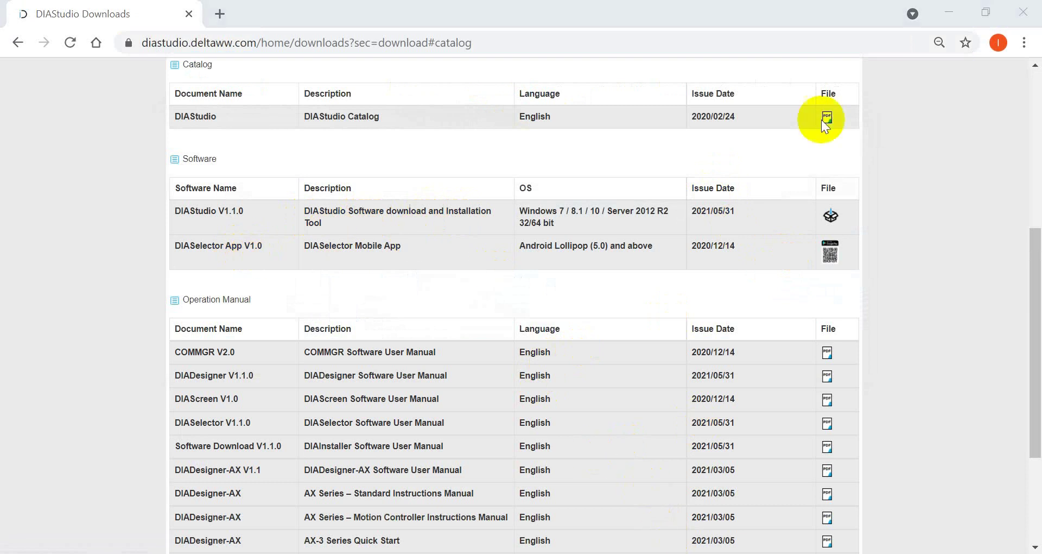
{"action": "left_click_drag", "start_coordinate": [189, 211], "coordinate": [776, 207]}
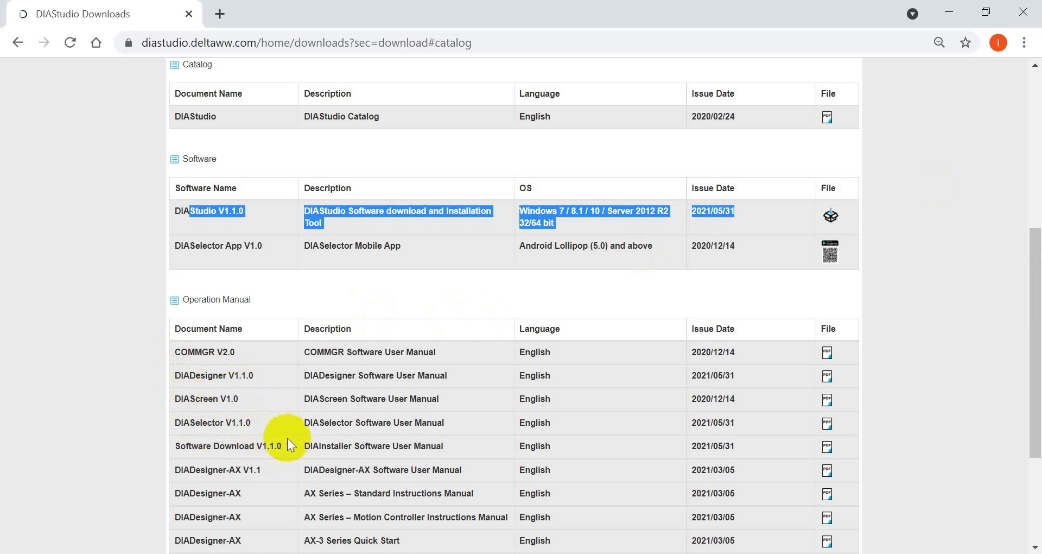
- Open the DIAStudio FAQ page, browse its product categories and show the DIADesigner documents
{"action": "scroll", "coordinate": [341, 326], "scroll_direction": "up", "scroll_amount": 3}
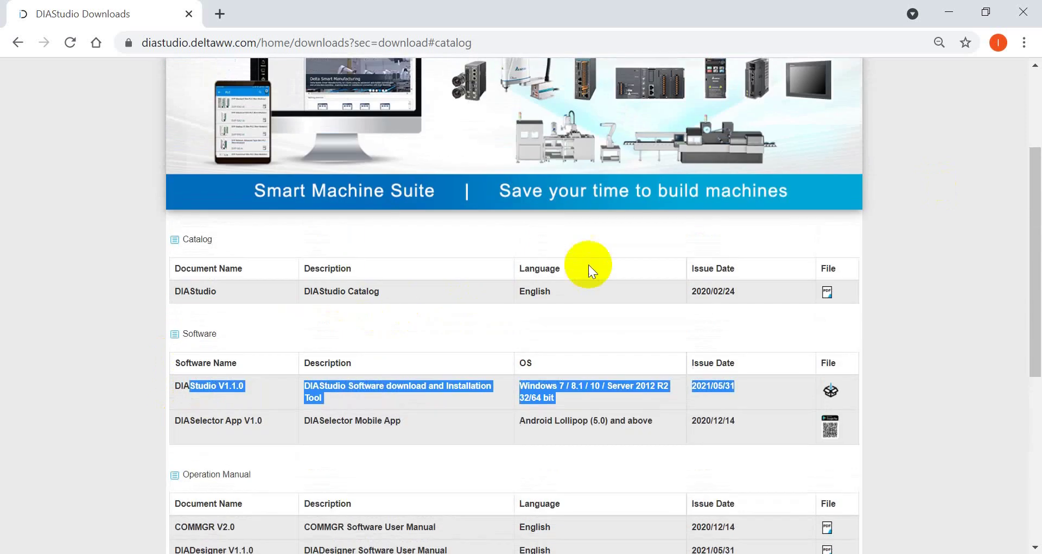
{"action": "scroll", "coordinate": [589, 265], "scroll_direction": "up", "scroll_amount": 3}
{"action": "left_click", "coordinate": [484, 72]}
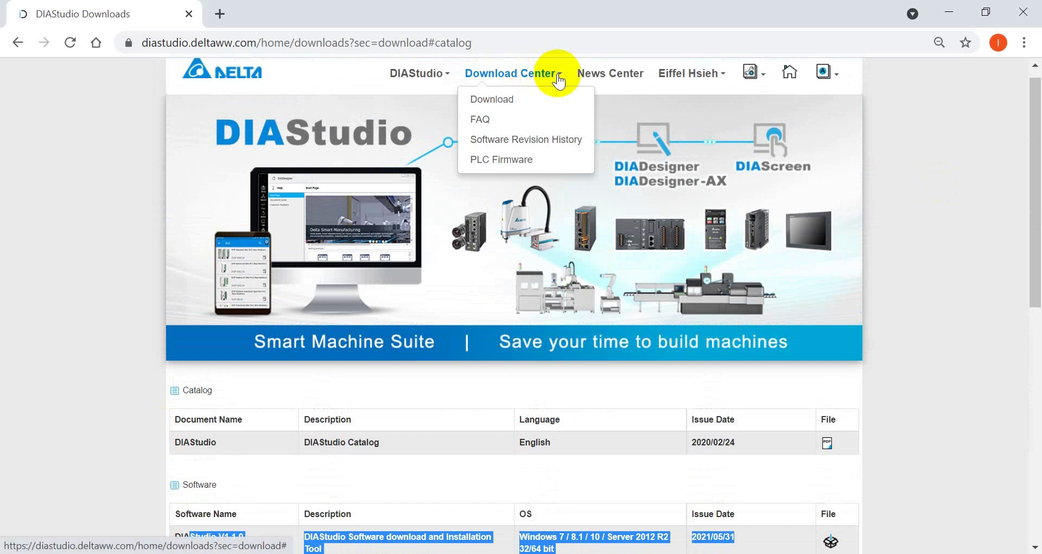
{"action": "left_click", "coordinate": [490, 122]}
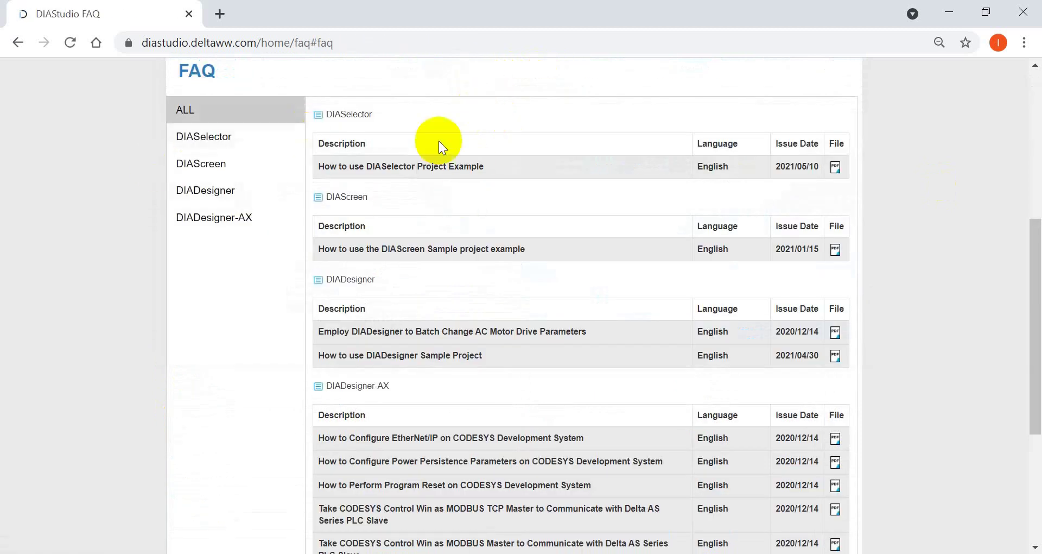
{"action": "left_click", "coordinate": [242, 140]}
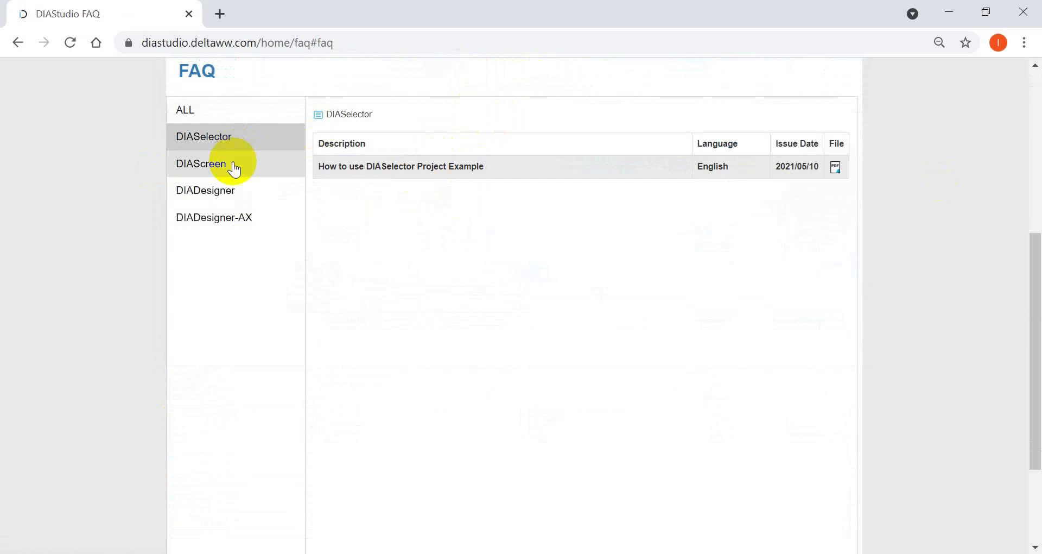
{"action": "left_click", "coordinate": [240, 215]}
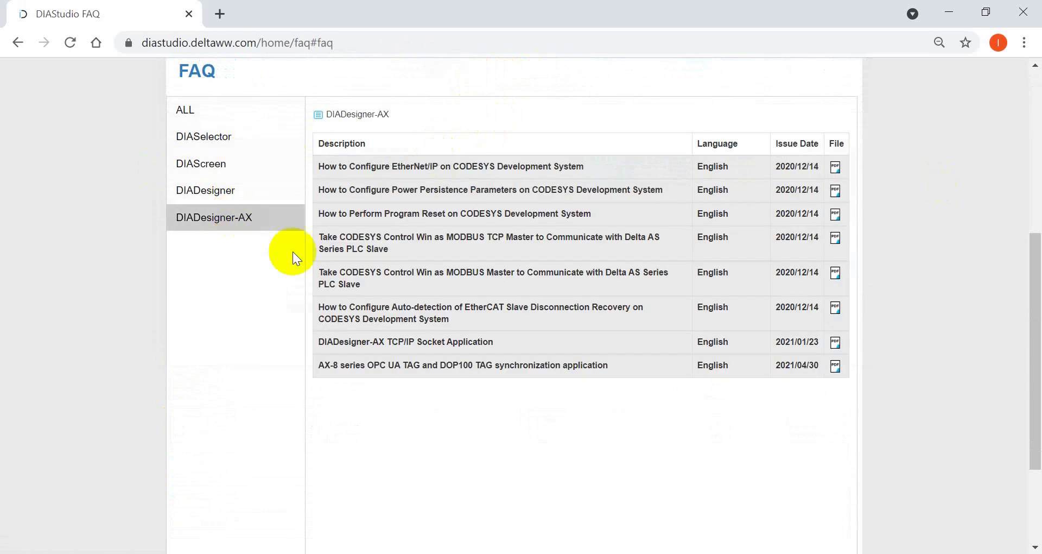
{"action": "left_click", "coordinate": [240, 200]}
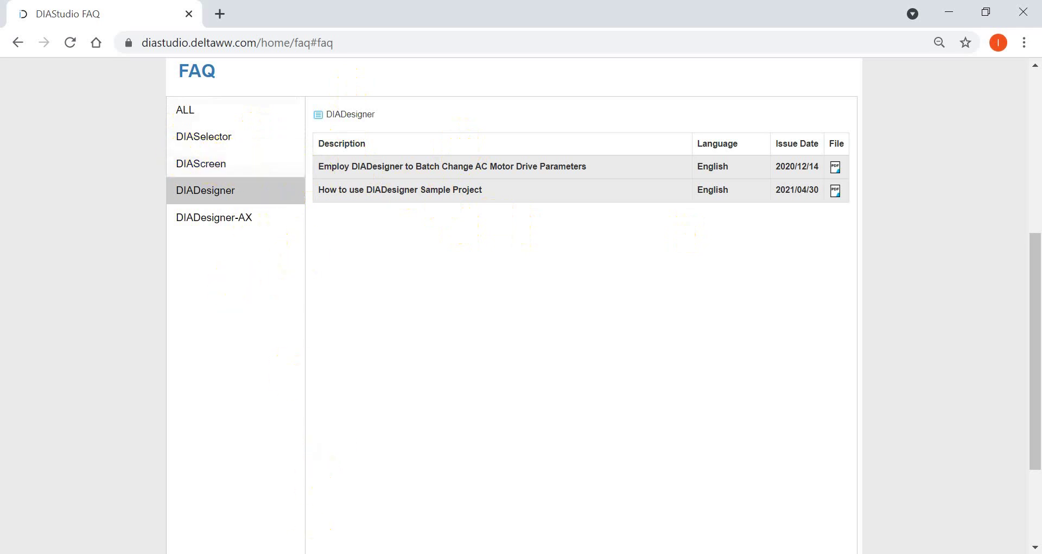
- Switch to DIADesigner and change Project1 to the advanced view
{"action": "left_click", "coordinate": [333, 491]}
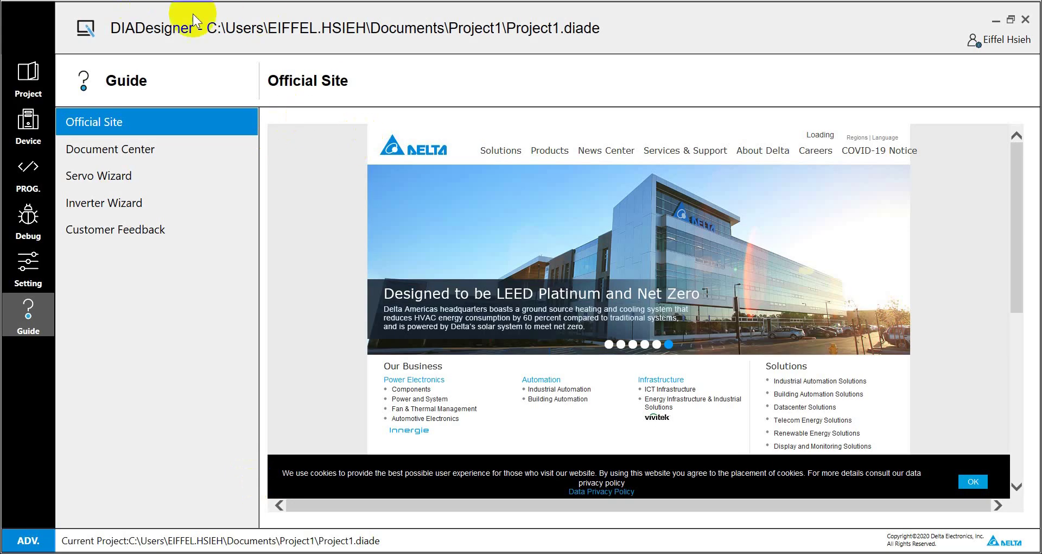
{"action": "left_click", "coordinate": [38, 540]}
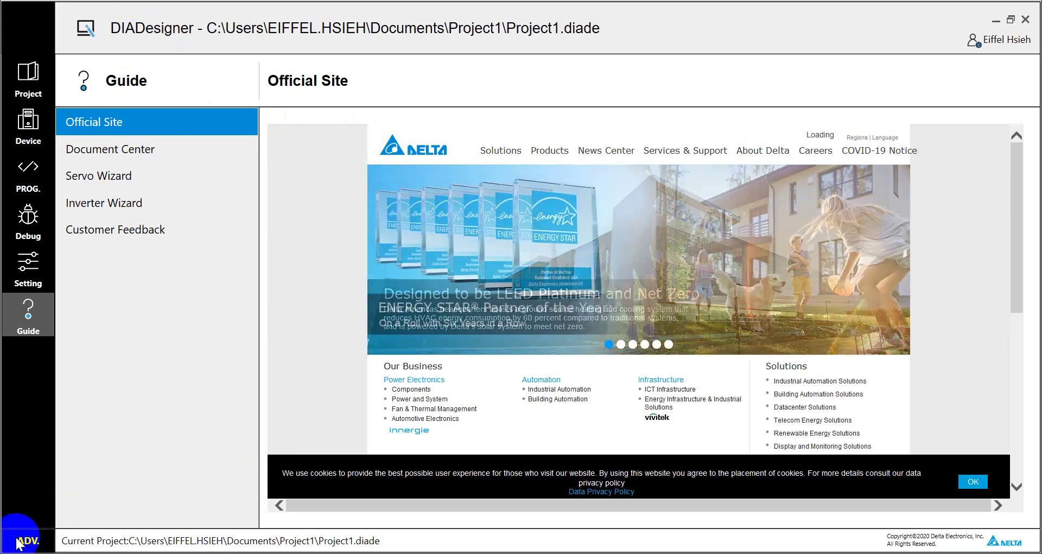
{"action": "left_click", "coordinate": [23, 541]}
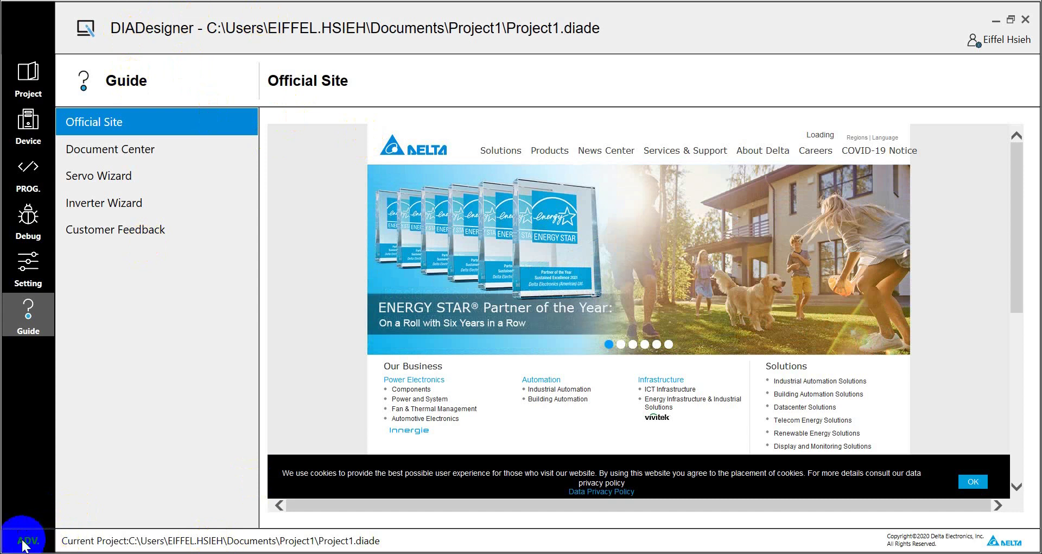
{"action": "left_click", "coordinate": [23, 542]}
{"action": "left_click", "coordinate": [30, 541]}
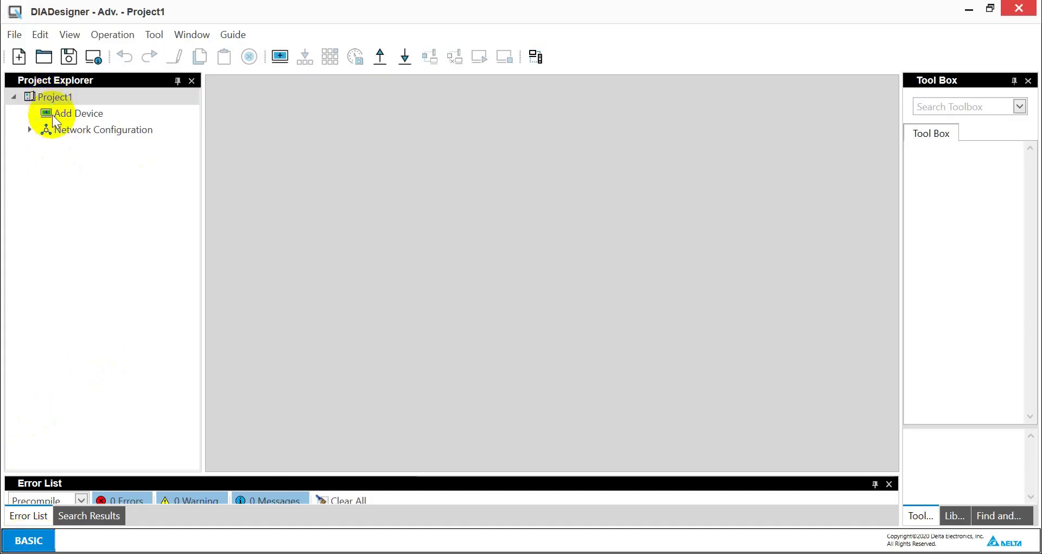
- Examine the inverter drives available for adding in the C2000, M300, VFD-EL and Industry-specific families, then close the device dialog
{"action": "left_click", "coordinate": [52, 117]}
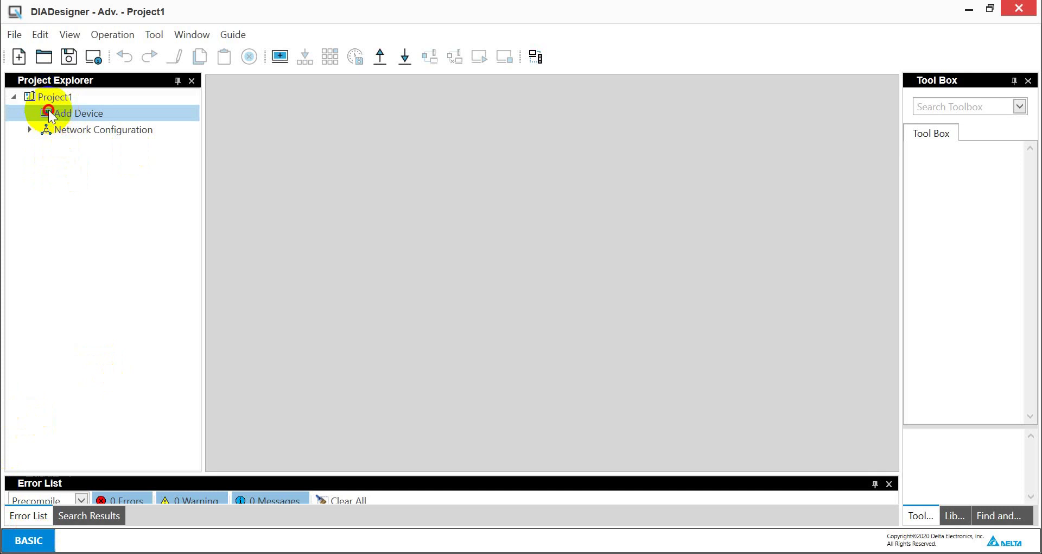
{"action": "double_click", "coordinate": [49, 115]}
{"action": "left_click", "coordinate": [312, 158]}
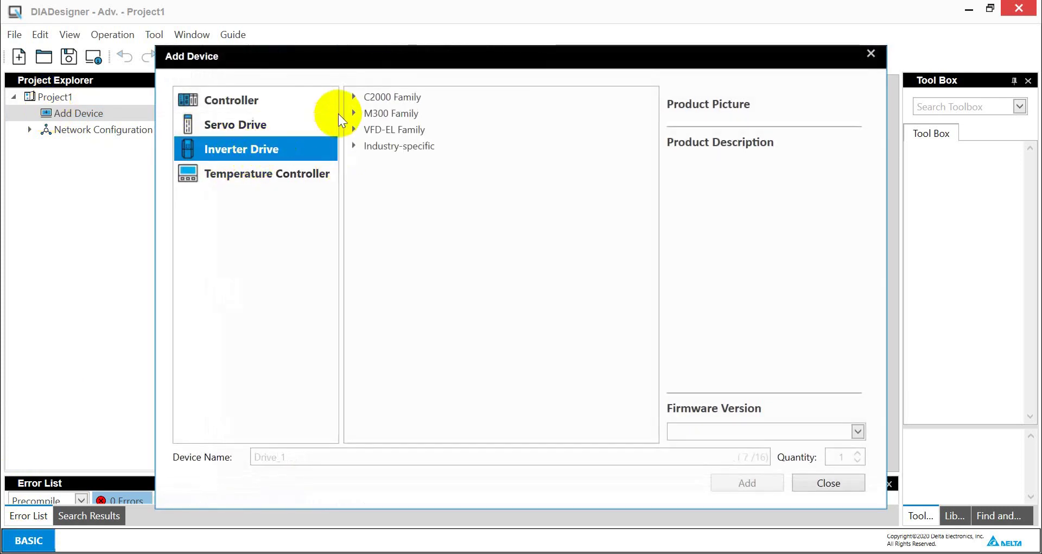
{"action": "left_click", "coordinate": [356, 96]}
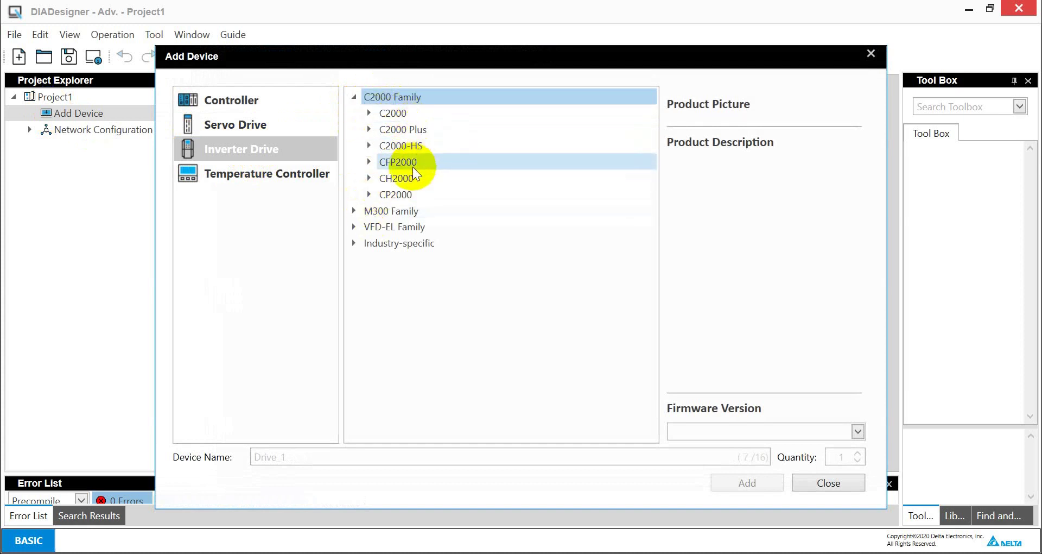
{"action": "left_click", "coordinate": [360, 209]}
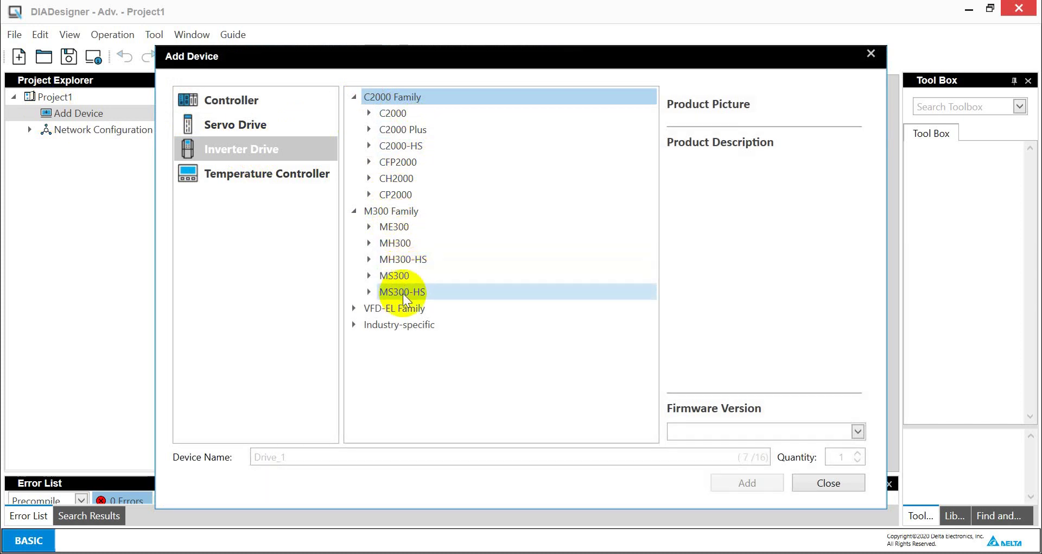
{"action": "left_click", "coordinate": [356, 308]}
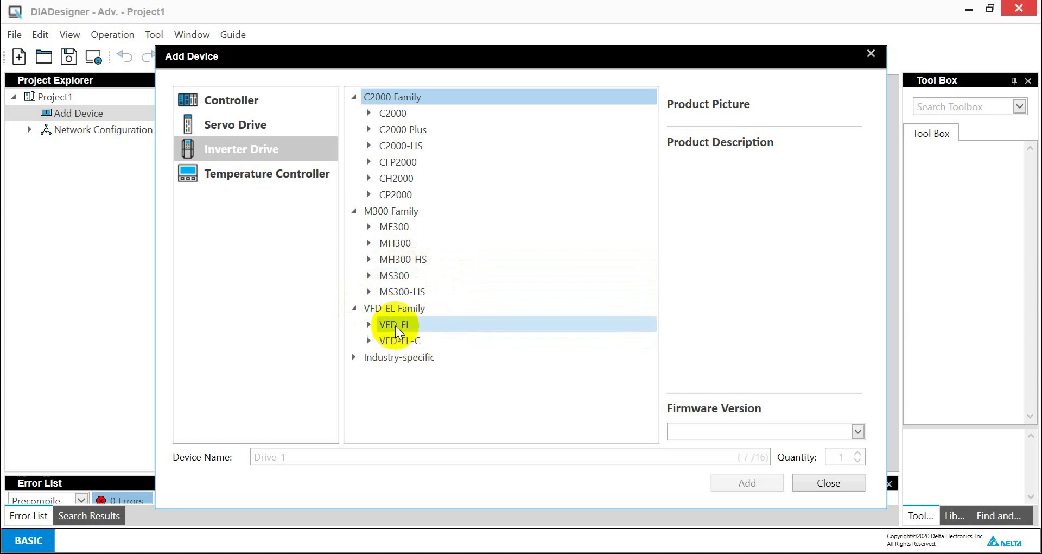
{"action": "left_click", "coordinate": [367, 358]}
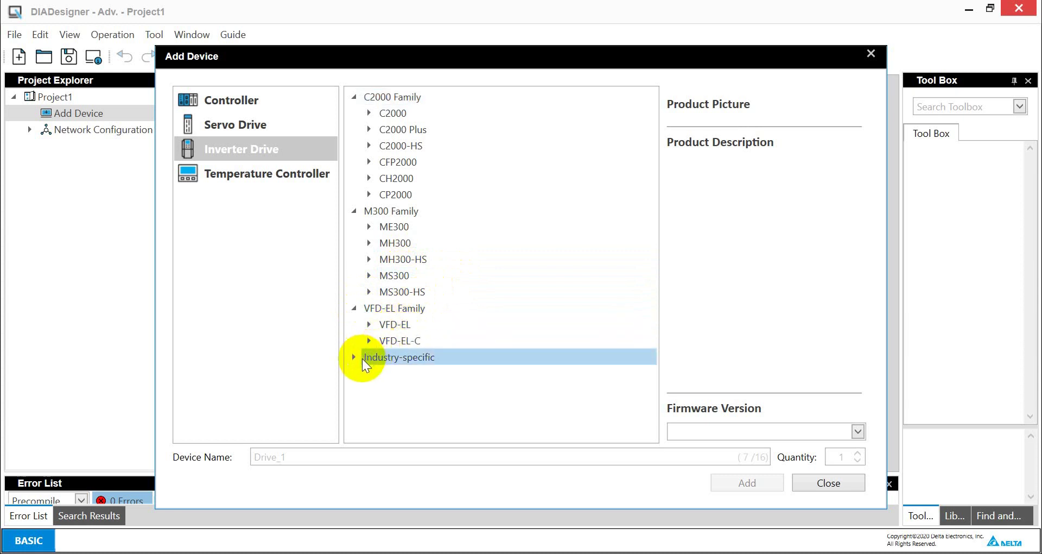
{"action": "double_click", "coordinate": [361, 360]}
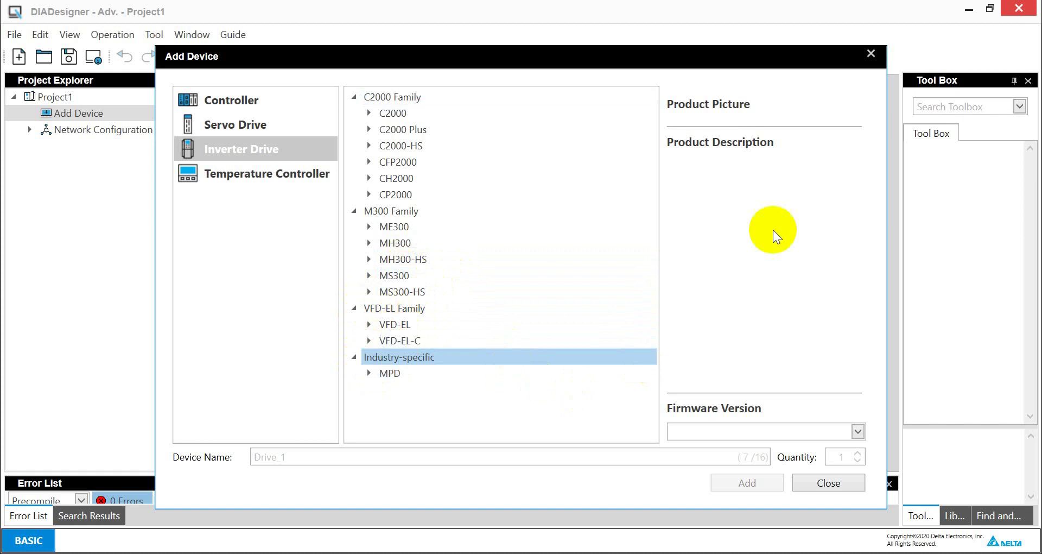
{"action": "left_click", "coordinate": [864, 57]}
- Return to the basic view, look at the Servo Wizard and open the Inverter Wizard
{"action": "left_click", "coordinate": [36, 541]}
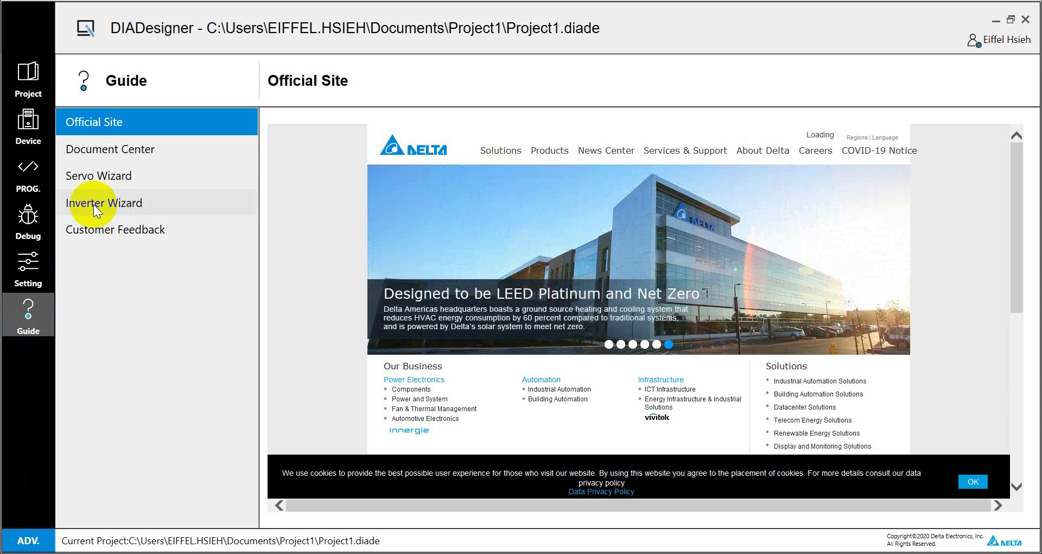
{"action": "left_click", "coordinate": [110, 202]}
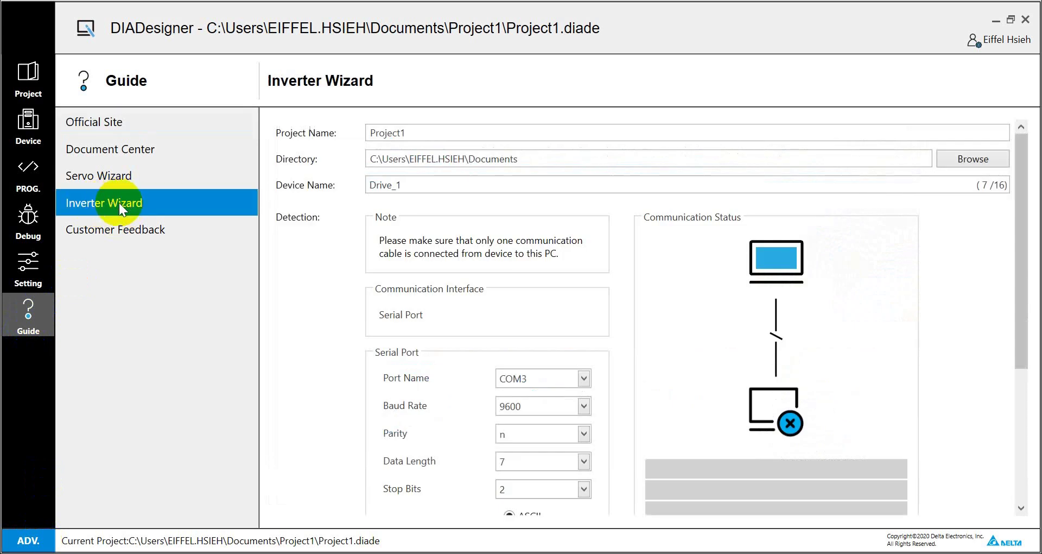
{"action": "left_click", "coordinate": [123, 180]}
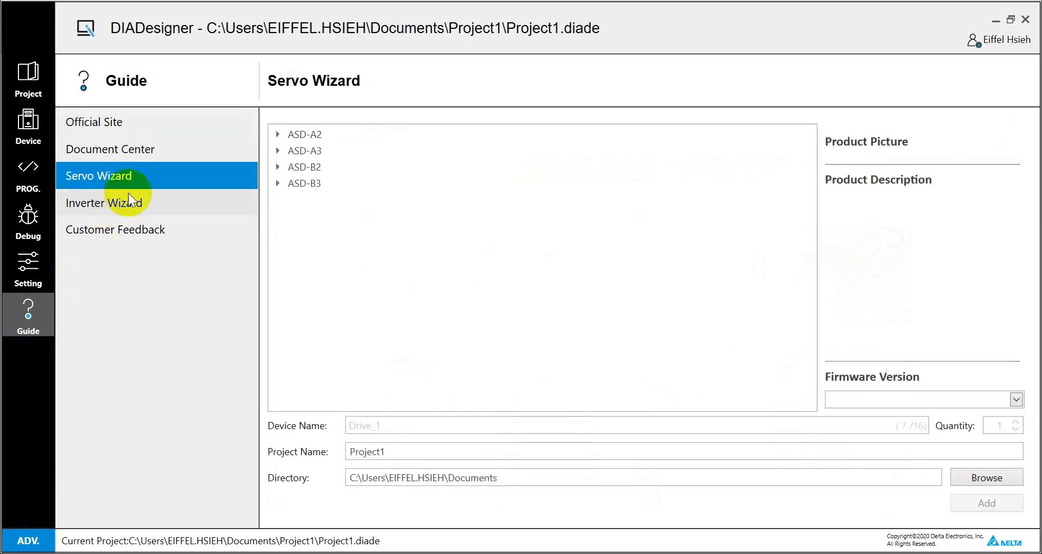
{"action": "left_click", "coordinate": [120, 207]}
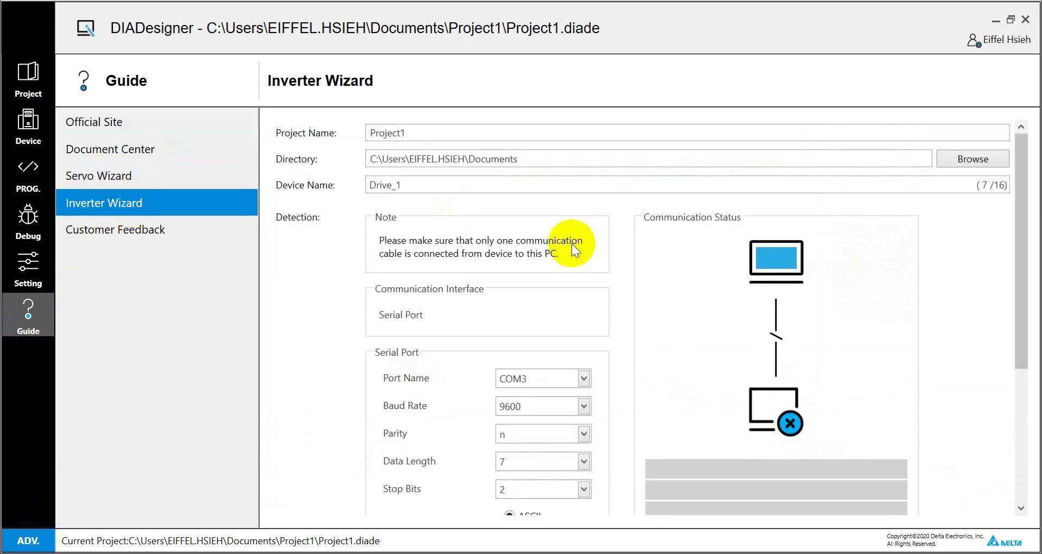
- Detect the connected drive on COM4 and add it to the project, opening the Device & Error Information view
{"action": "left_click", "coordinate": [582, 379]}
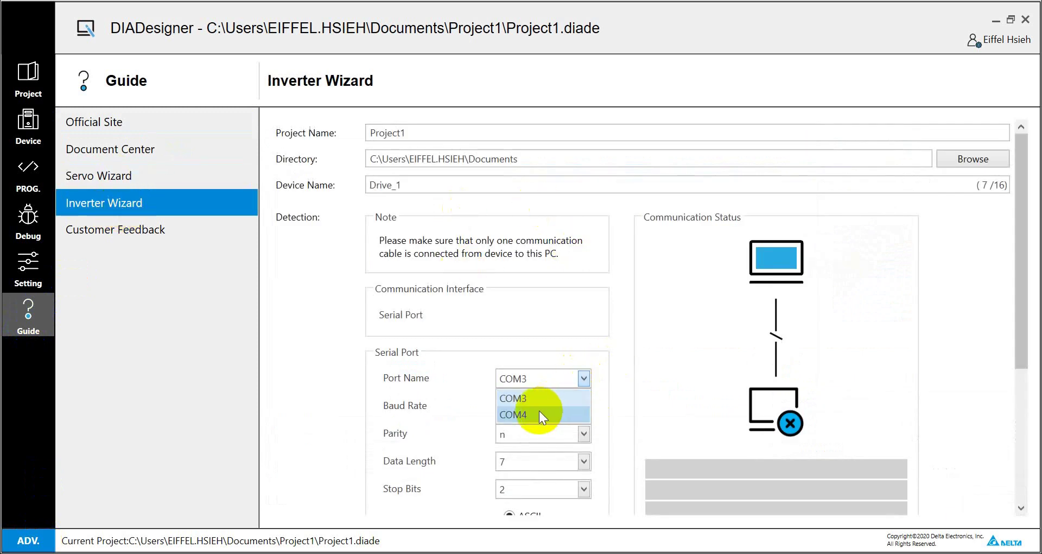
{"action": "left_click", "coordinate": [539, 411]}
{"action": "scroll", "coordinate": [933, 300], "scroll_direction": "down", "scroll_amount": 4}
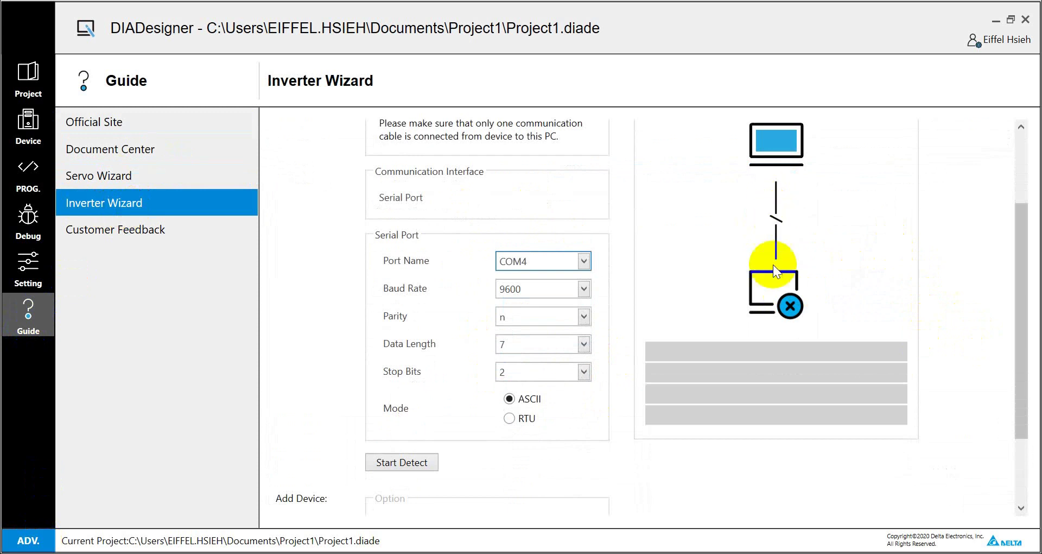
{"action": "left_click", "coordinate": [425, 462]}
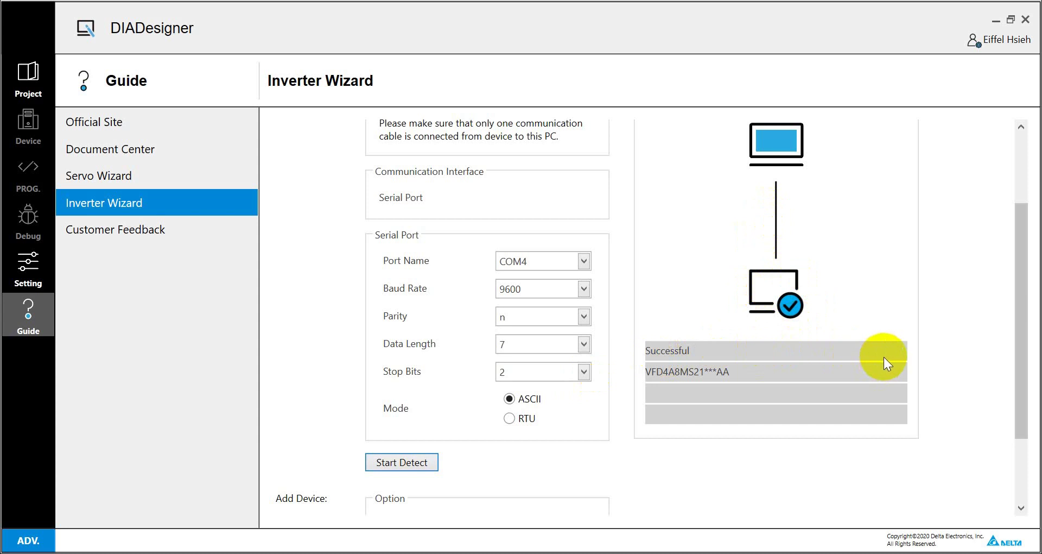
{"action": "scroll", "coordinate": [885, 359], "scroll_direction": "down", "scroll_amount": 3}
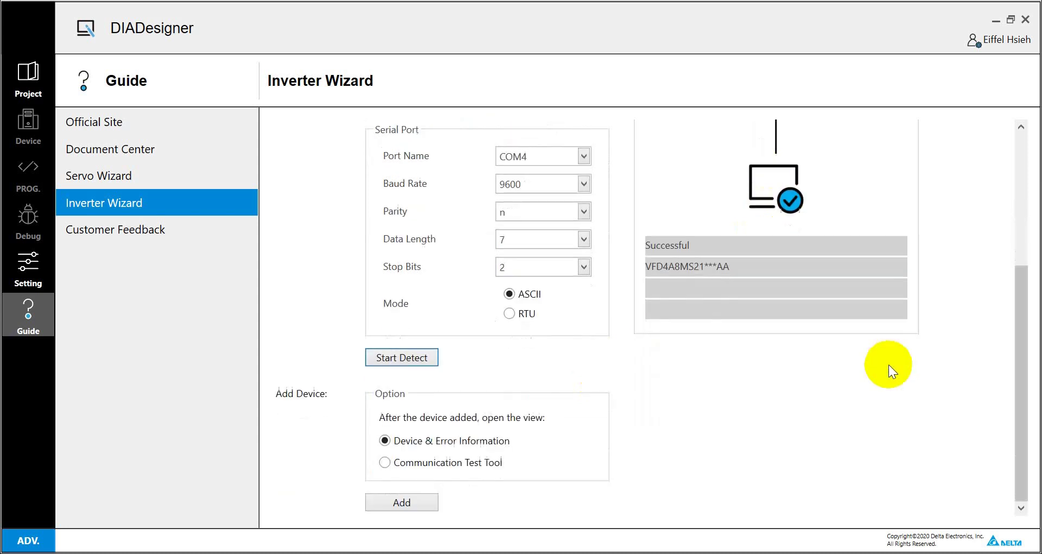
{"action": "left_click", "coordinate": [399, 501]}
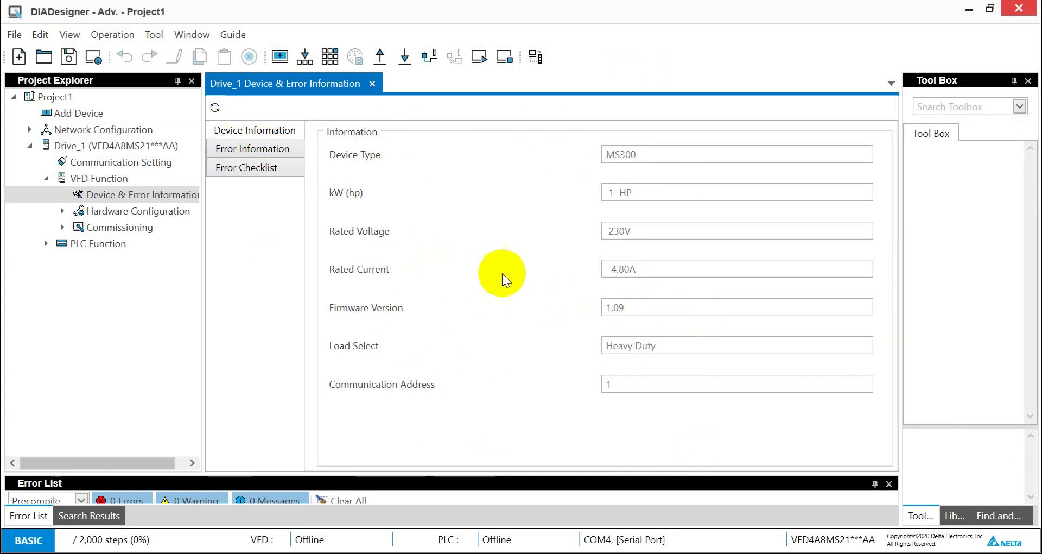
- Open Drive_1's hardware configuration and examine the communication cards available for it
{"action": "left_click", "coordinate": [70, 215]}
{"action": "left_click", "coordinate": [62, 211]}
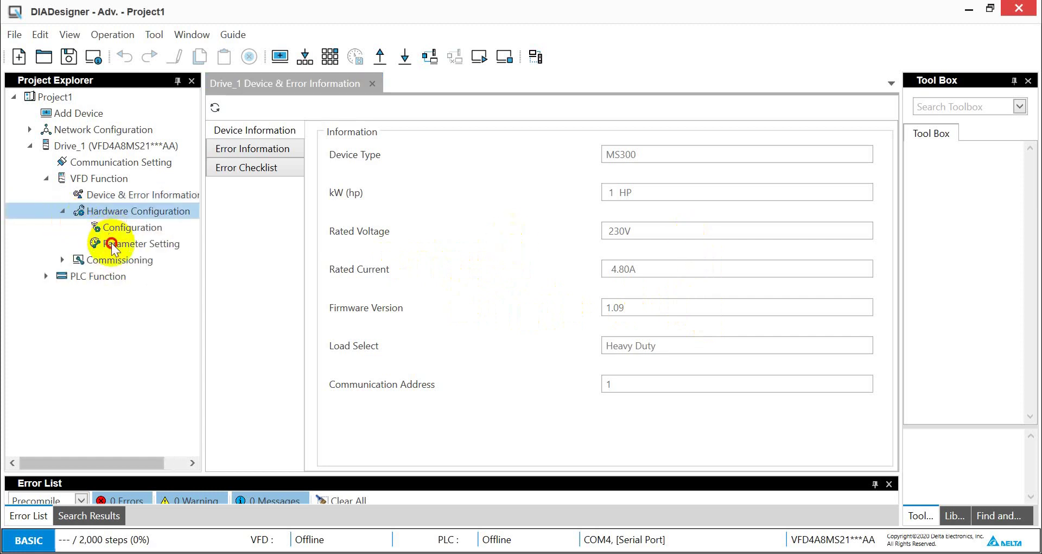
{"action": "double_click", "coordinate": [129, 228]}
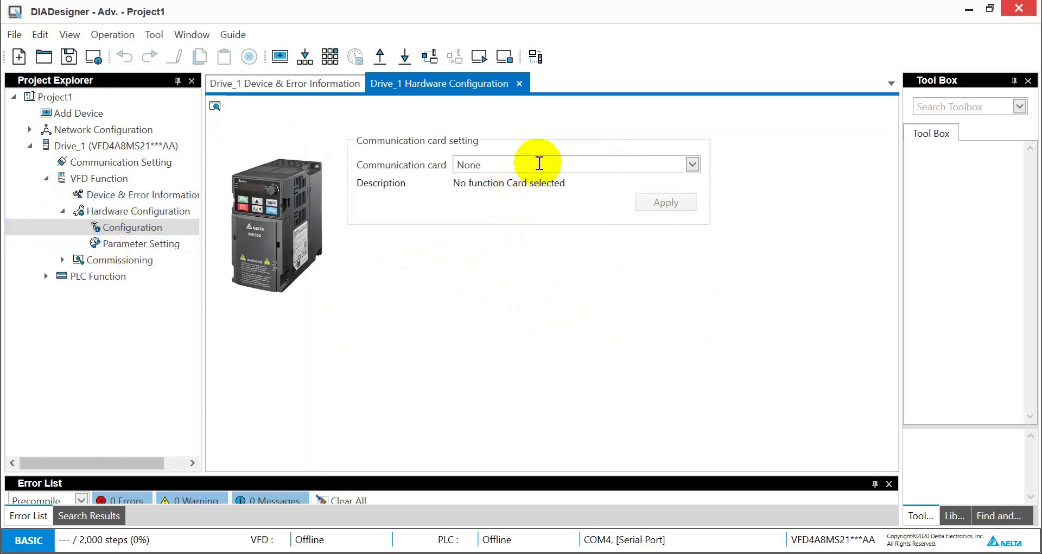
{"action": "left_click", "coordinate": [693, 164]}
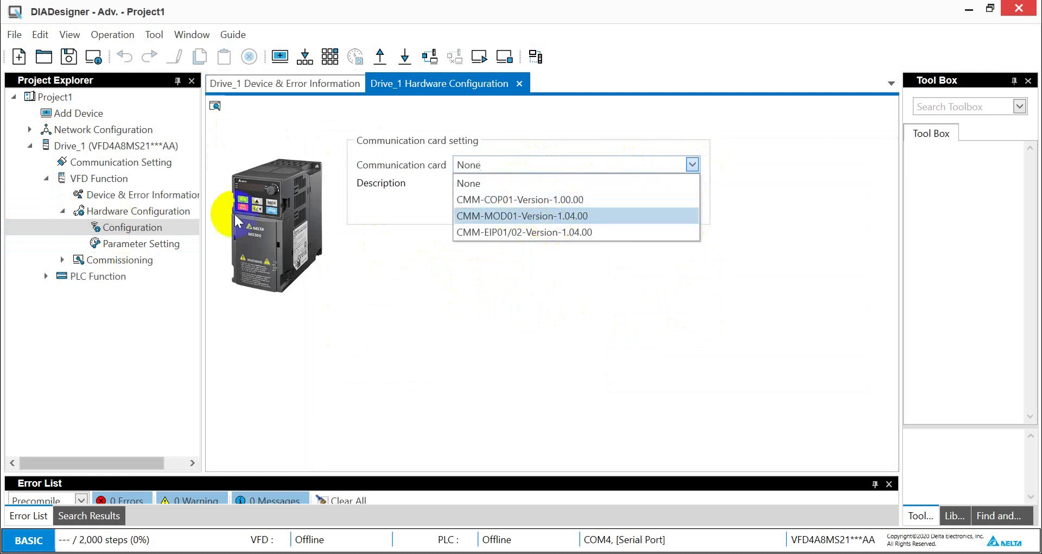
- Open Drive_1's parameter settings and upload all parameter groups from the drive
{"action": "left_click", "coordinate": [110, 246]}
{"action": "left_click", "coordinate": [110, 245]}
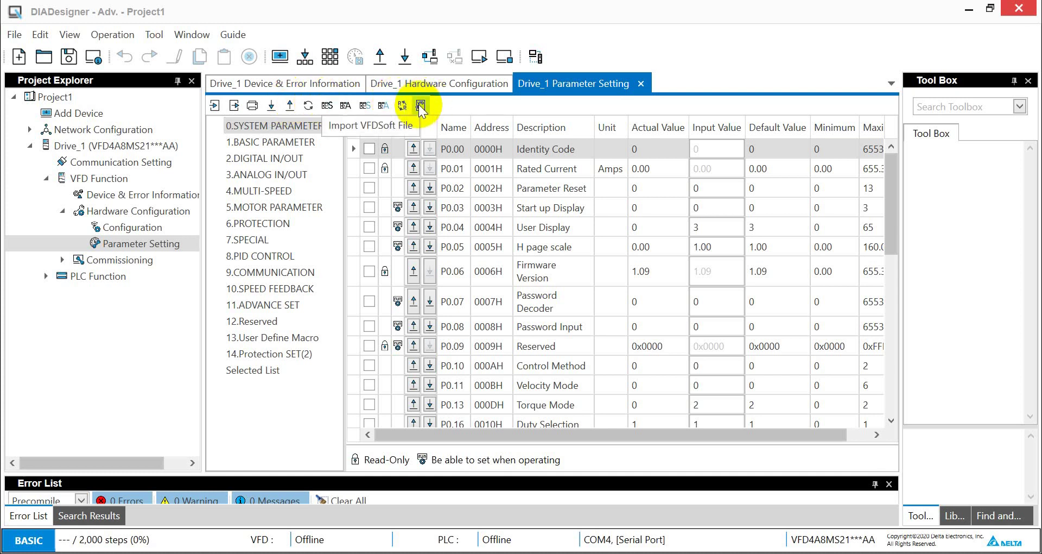
{"action": "left_click", "coordinate": [290, 105]}
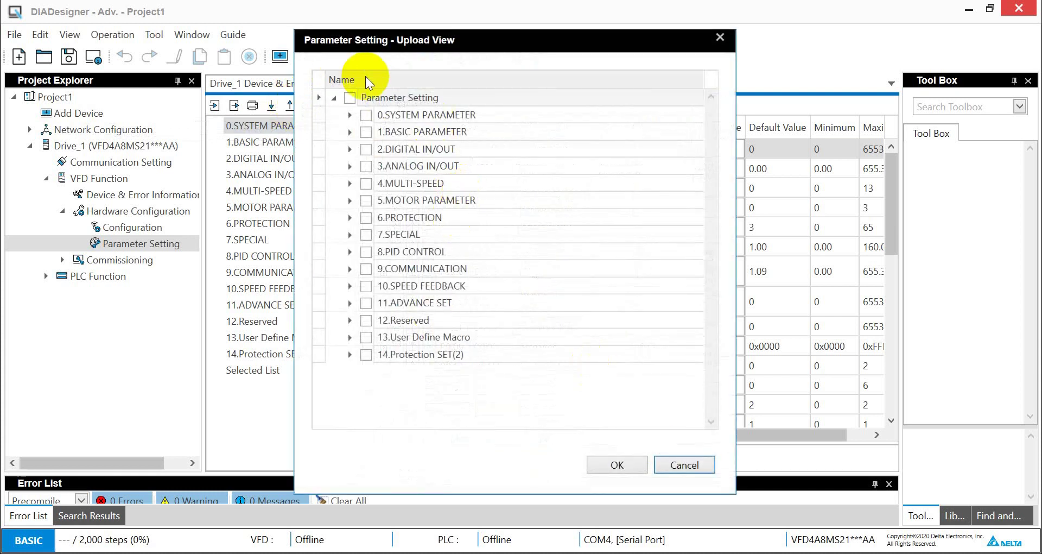
{"action": "left_click", "coordinate": [350, 98]}
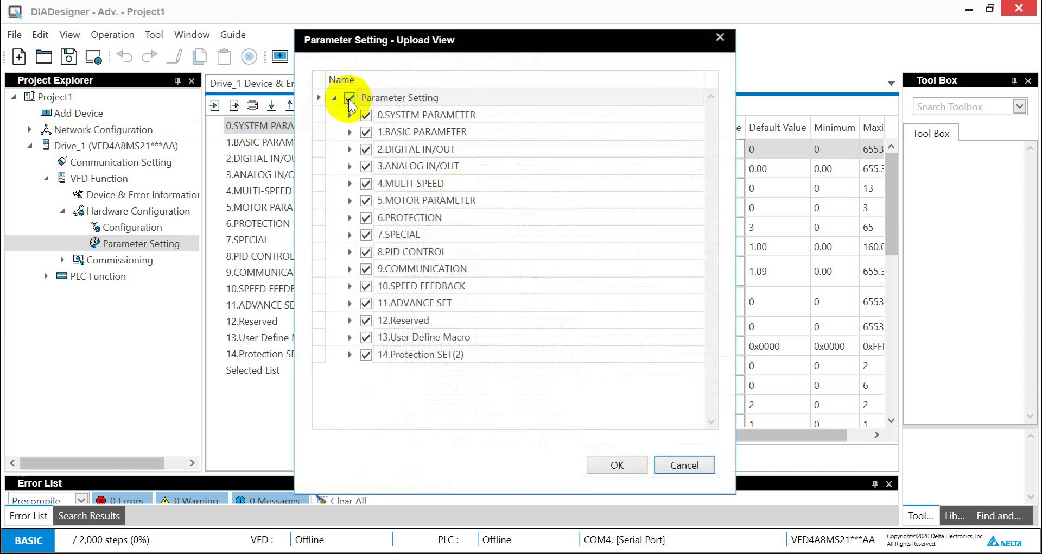
{"action": "left_click", "coordinate": [618, 464]}
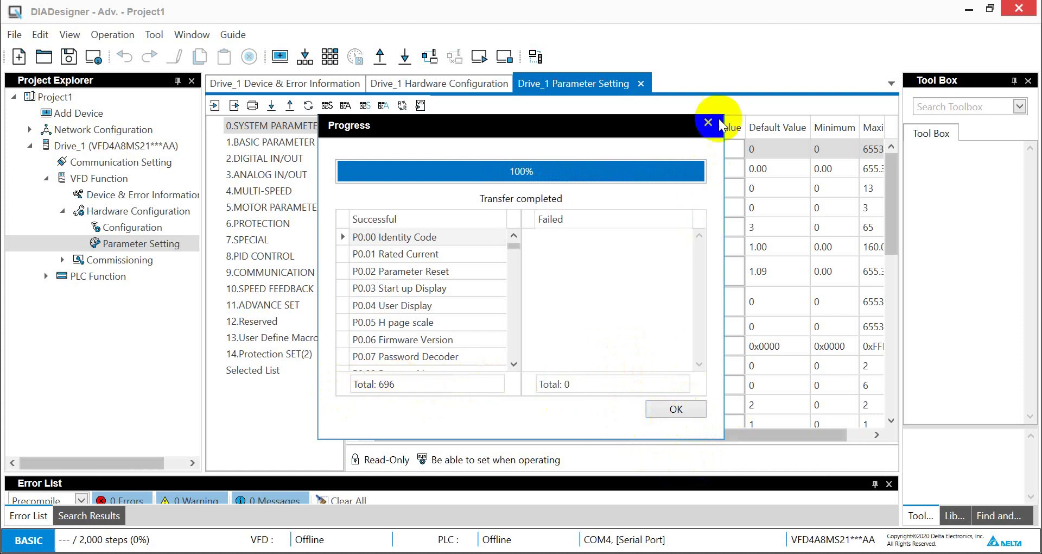
{"action": "left_click", "coordinate": [680, 412]}
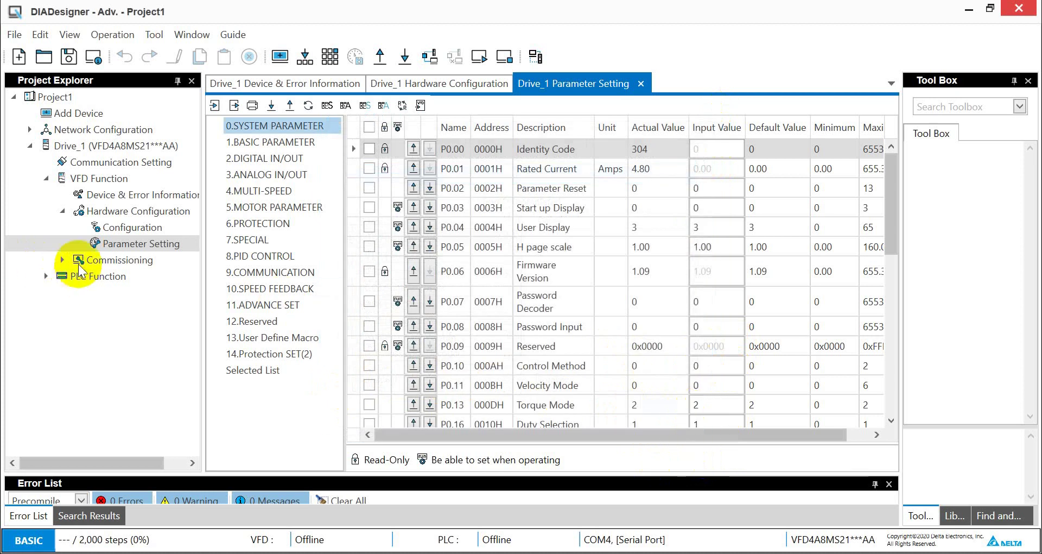
- Open the Trace function in Drive_1's Commissioning group
{"action": "left_click", "coordinate": [60, 260]}
{"action": "left_click", "coordinate": [63, 261]}
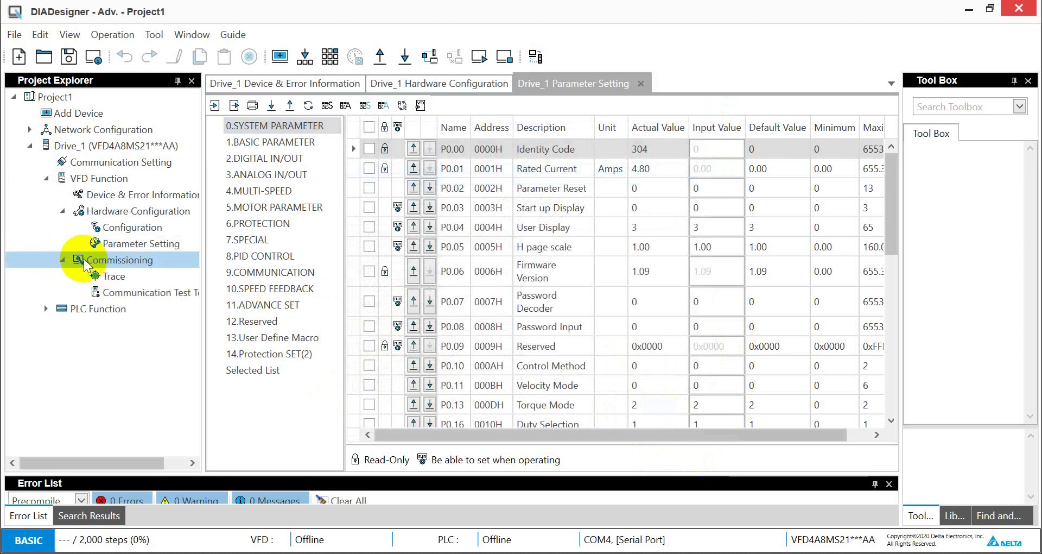
{"action": "left_click", "coordinate": [107, 277]}
{"action": "double_click", "coordinate": [107, 278]}
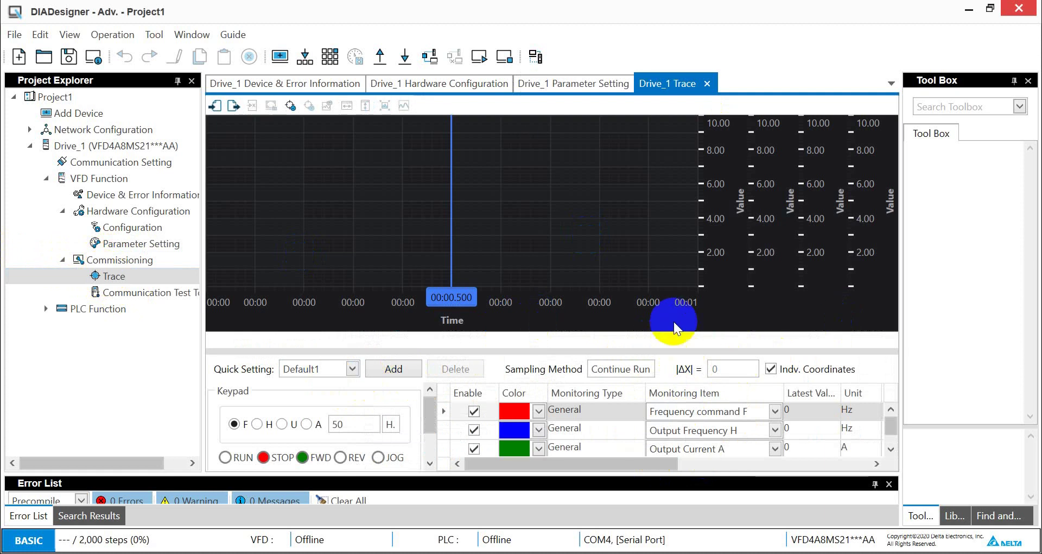
- Examine the Trace channels and the monitoring items selectable for the red Frequency command F and green Output Current A channels
{"action": "mouse_move", "coordinate": [891, 428]}
{"action": "left_mouse_down"}
{"action": "mouse_move", "coordinate": [895, 445]}
{"action": "mouse_move", "coordinate": [891, 425]}
{"action": "left_mouse_up"}
{"action": "left_click", "coordinate": [791, 415]}
{"action": "left_click", "coordinate": [774, 411]}
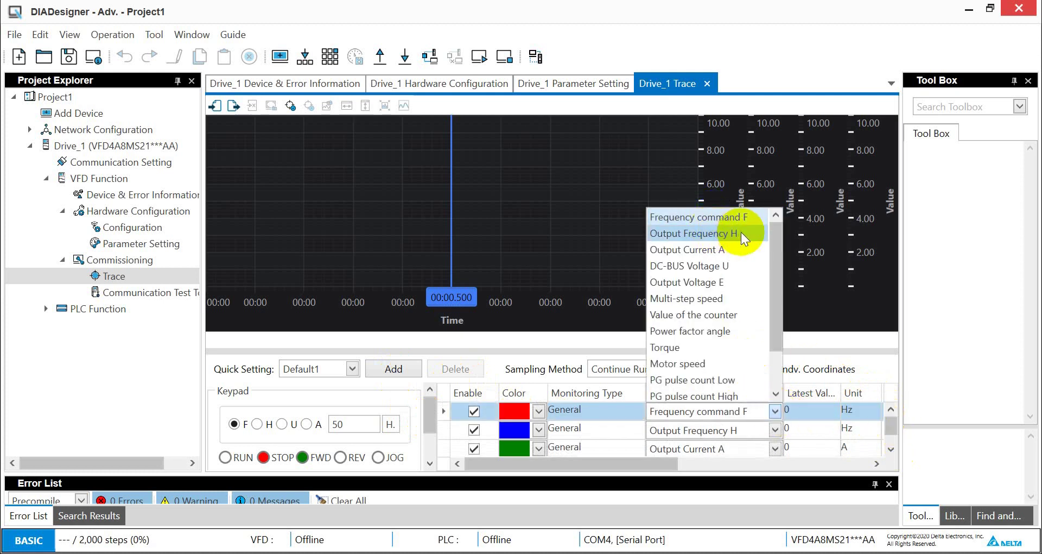
{"action": "mouse_move", "coordinate": [772, 278]}
{"action": "left_mouse_down"}
{"action": "mouse_move", "coordinate": [790, 369]}
{"action": "mouse_move", "coordinate": [798, 256]}
{"action": "left_mouse_up"}
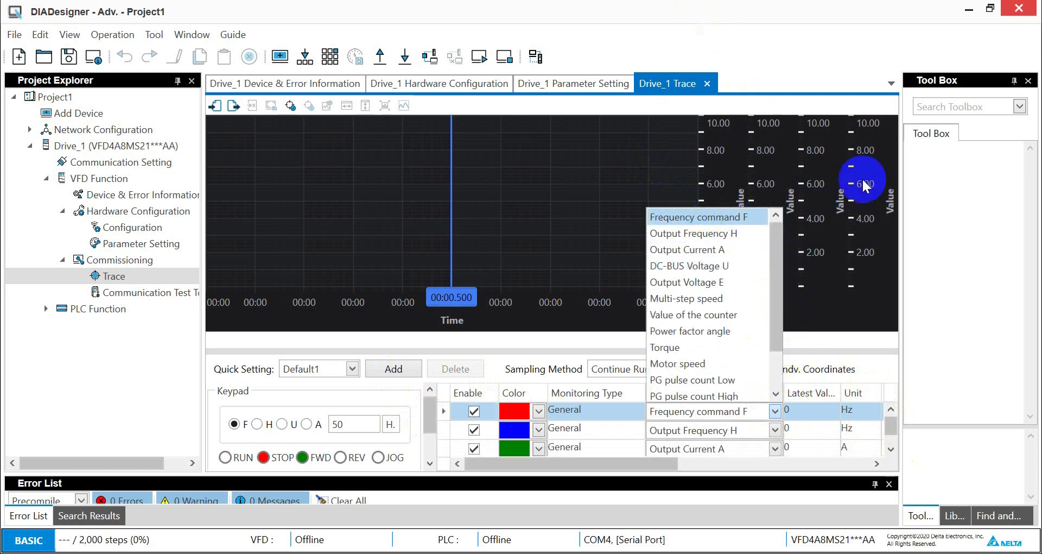
{"action": "left_click", "coordinate": [881, 275]}
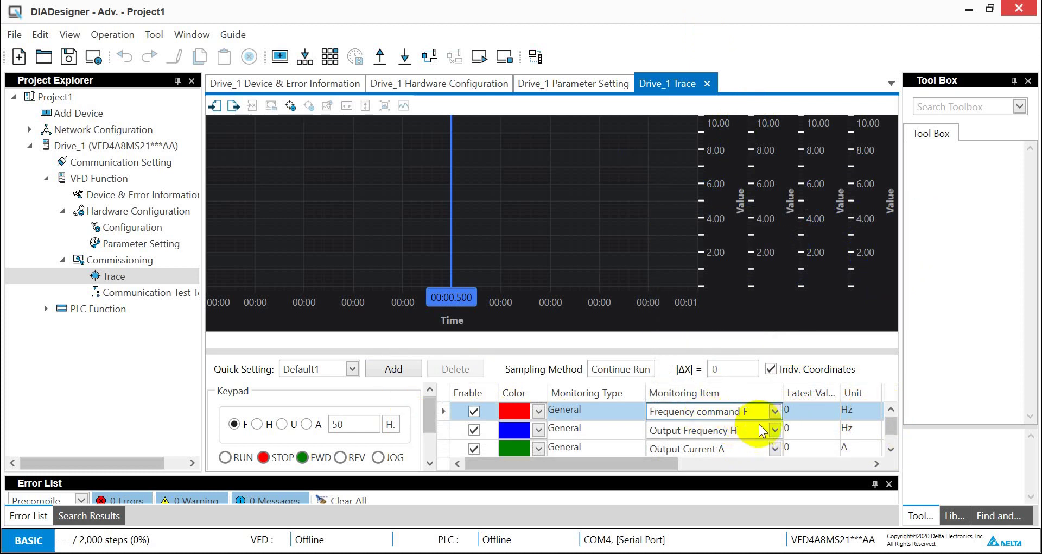
{"action": "left_click", "coordinate": [778, 445]}
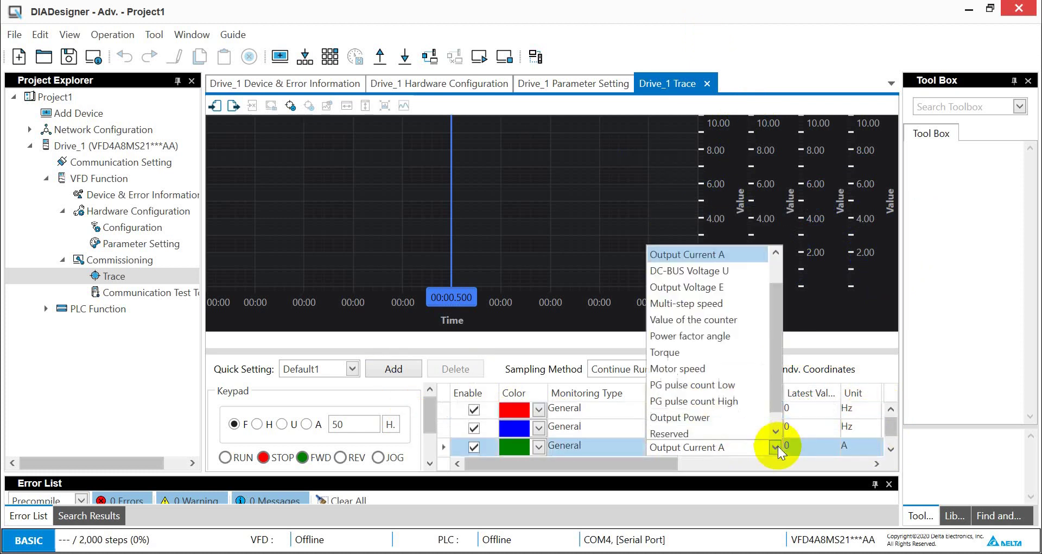
{"action": "left_click", "coordinate": [777, 446]}
{"action": "scroll", "coordinate": [896, 430], "scroll_direction": "down", "scroll_amount": 1}
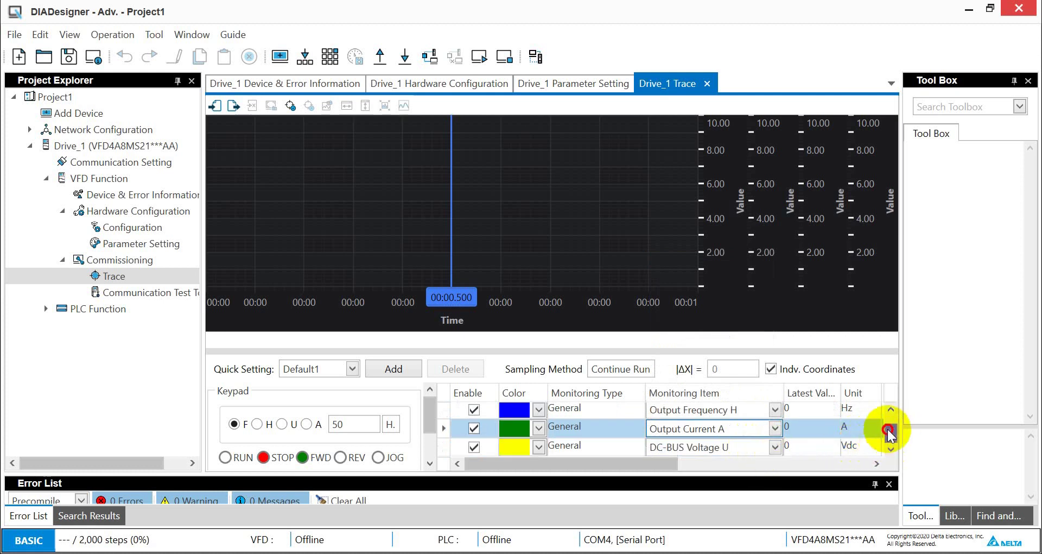
{"action": "scroll", "coordinate": [890, 432], "scroll_direction": "up", "scroll_amount": 1}
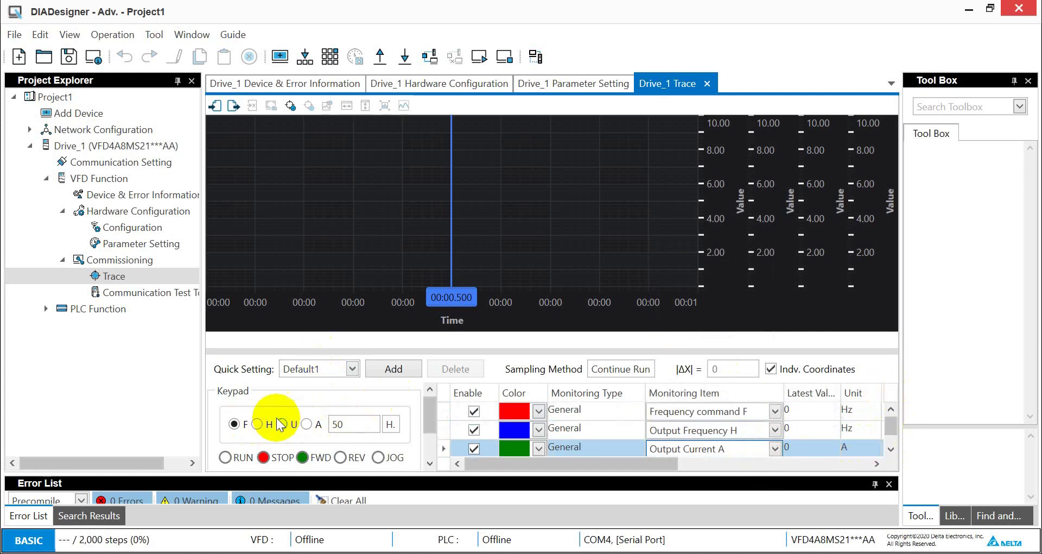
- Try to set the Trace keypad's F frequency value to 0
{"action": "left_click", "coordinate": [352, 424]}
{"action": "type", "text": "0"}
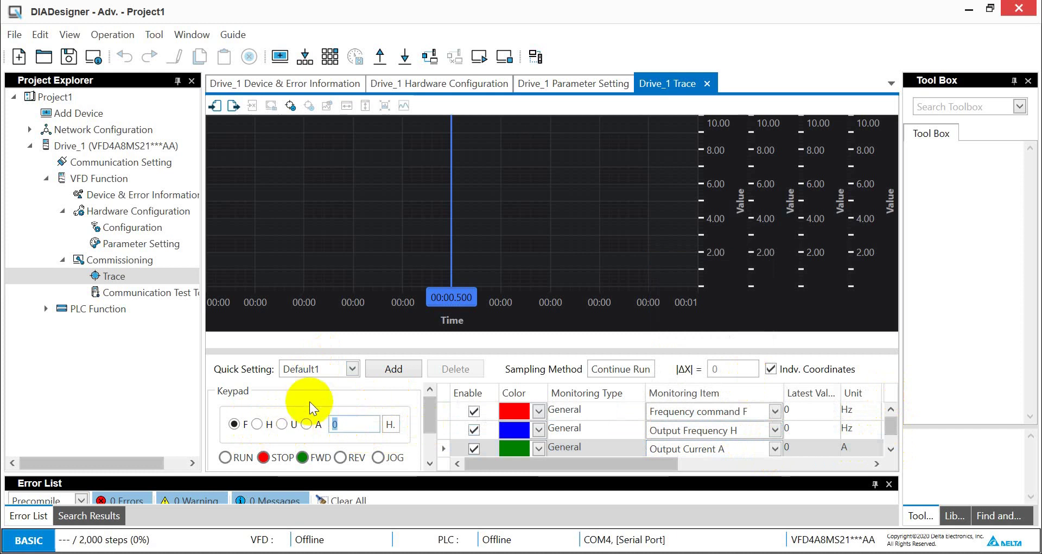
{"action": "left_click", "coordinate": [372, 427]}
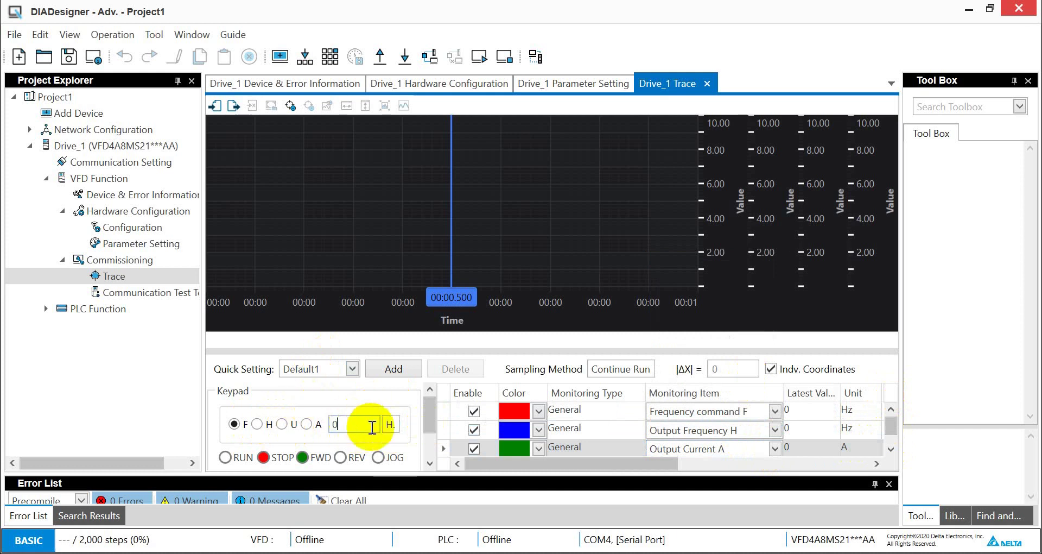
{"action": "left_click", "coordinate": [326, 500]}
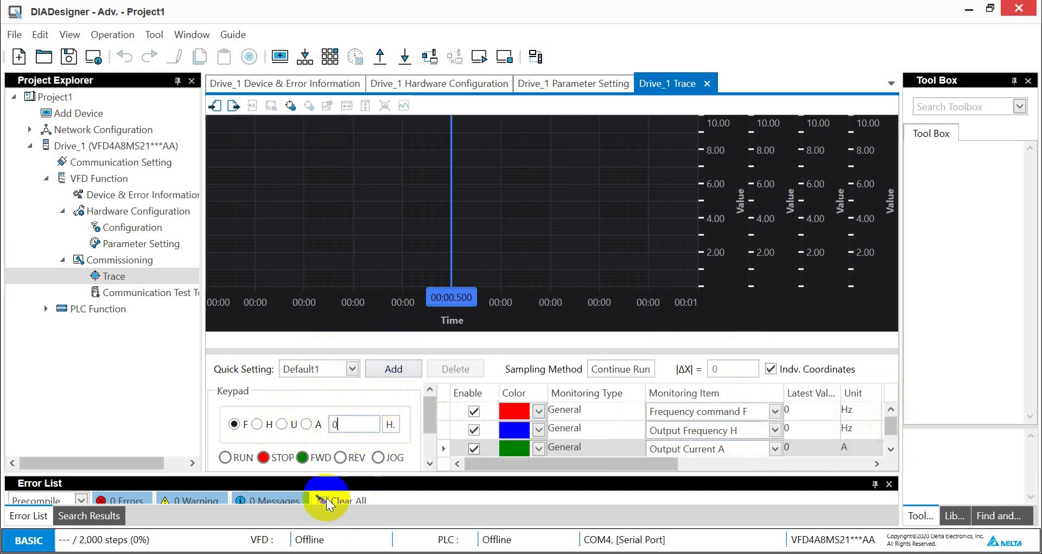
- Return to Drive_1's parameter settings and read P0.20 Source of FREQ from the drive
{"action": "double_click", "coordinate": [126, 244]}
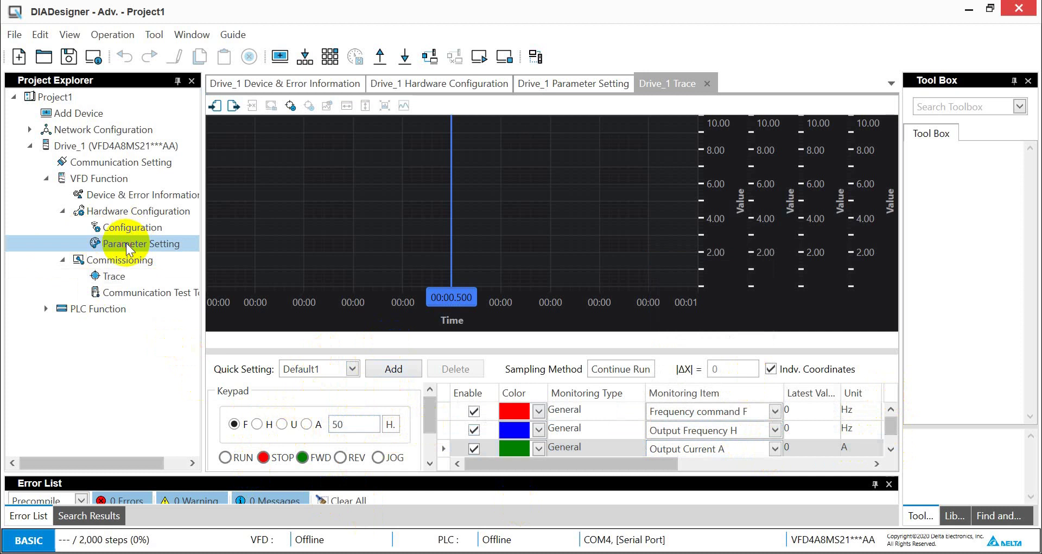
{"action": "left_click", "coordinate": [770, 326]}
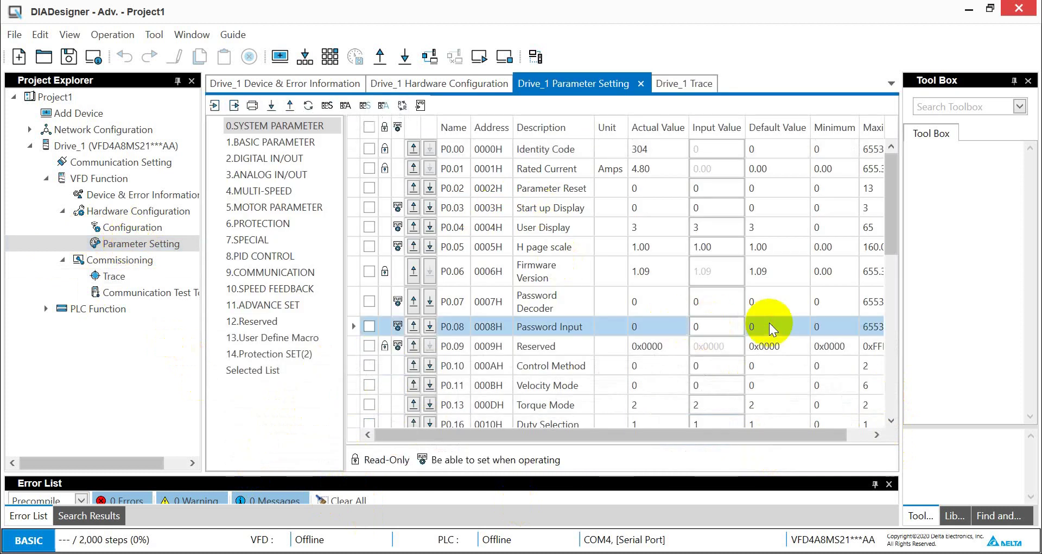
{"action": "scroll", "coordinate": [770, 322], "scroll_direction": "down", "scroll_amount": 3}
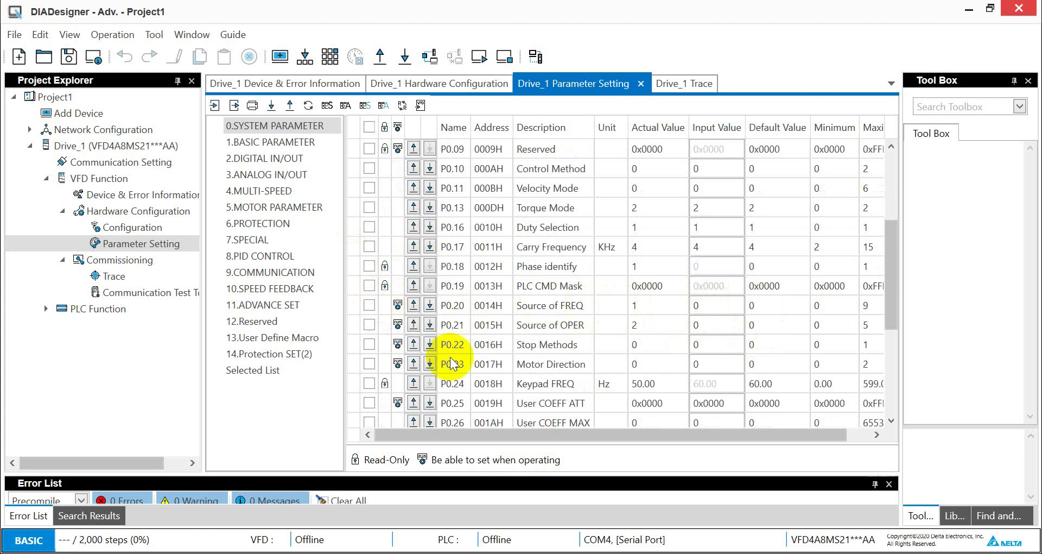
{"action": "left_click", "coordinate": [414, 306]}
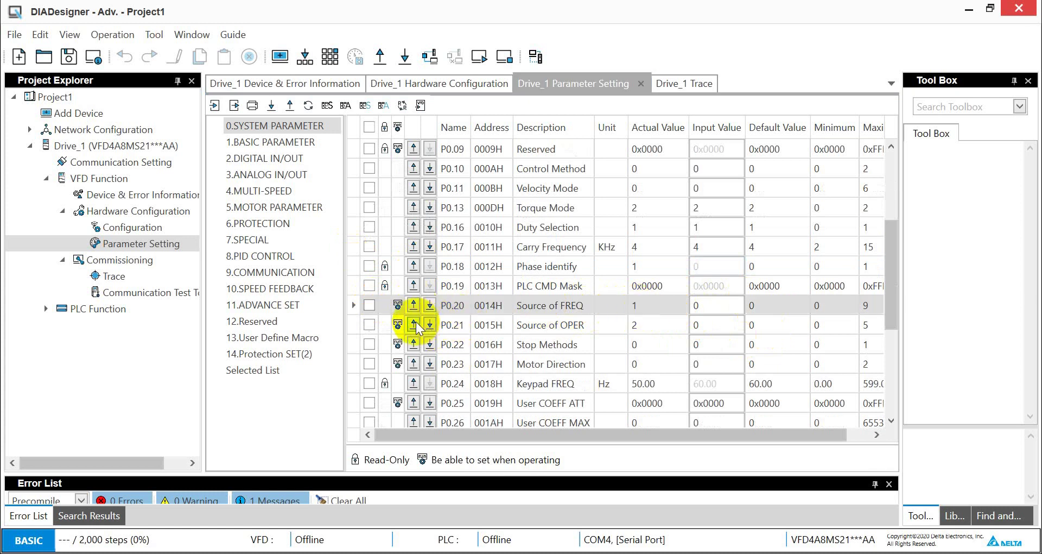
- Write the input value 0 for P0.20 Source of FREQ and P0.21 Source of OPER to the drive
{"action": "left_click", "coordinate": [546, 306]}
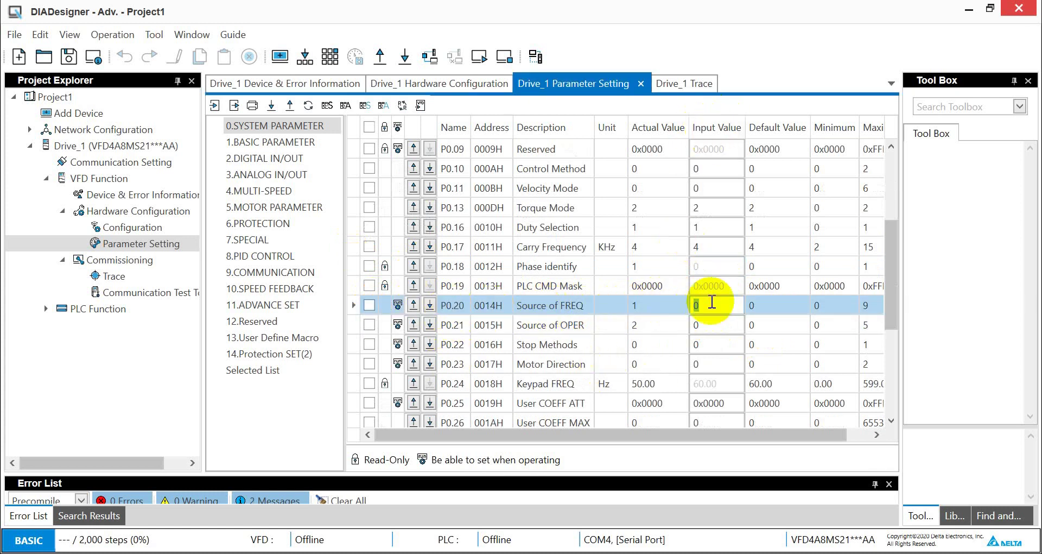
{"action": "left_click", "coordinate": [430, 305]}
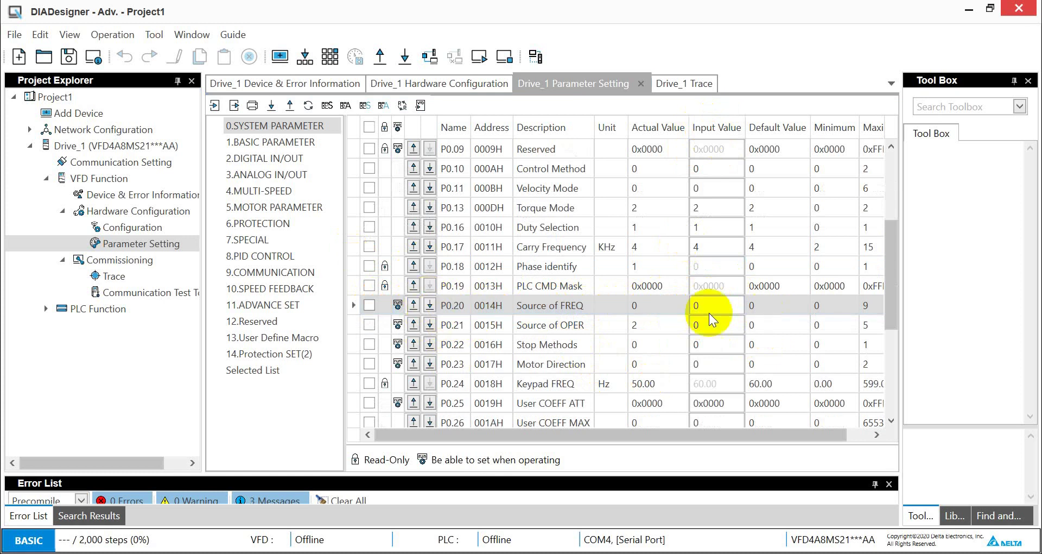
{"action": "left_click", "coordinate": [428, 325]}
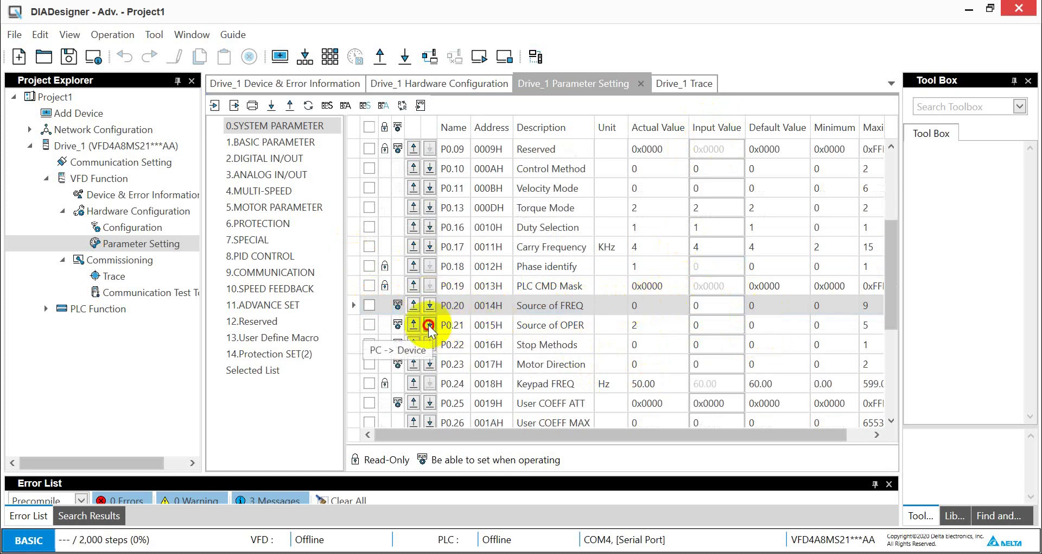
- Write 1 for P0.20 Source of FREQ and 2 for P0.21 Source of OPER to the drive, and read both back
{"action": "left_click", "coordinate": [555, 306]}
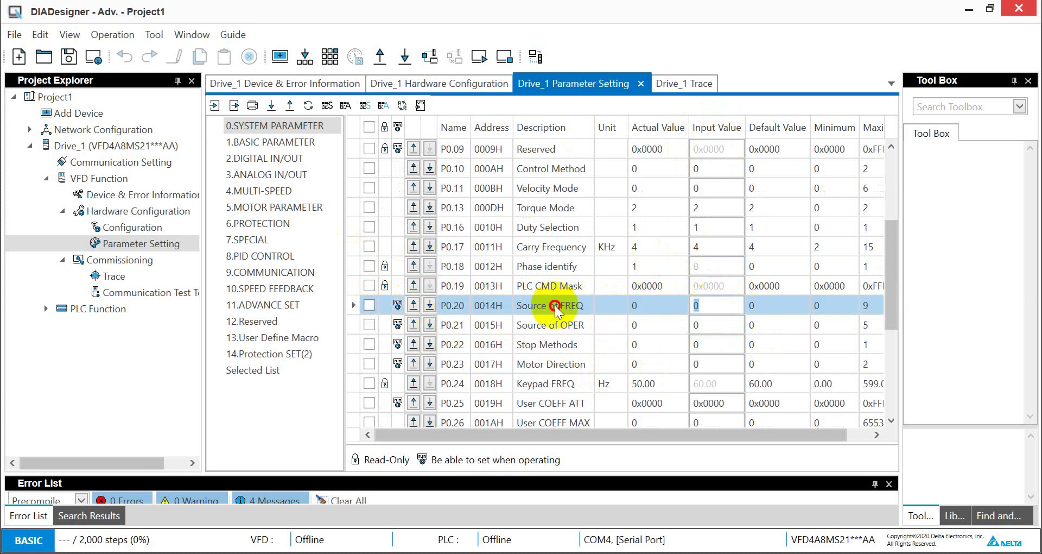
{"action": "type", "text": "1"}
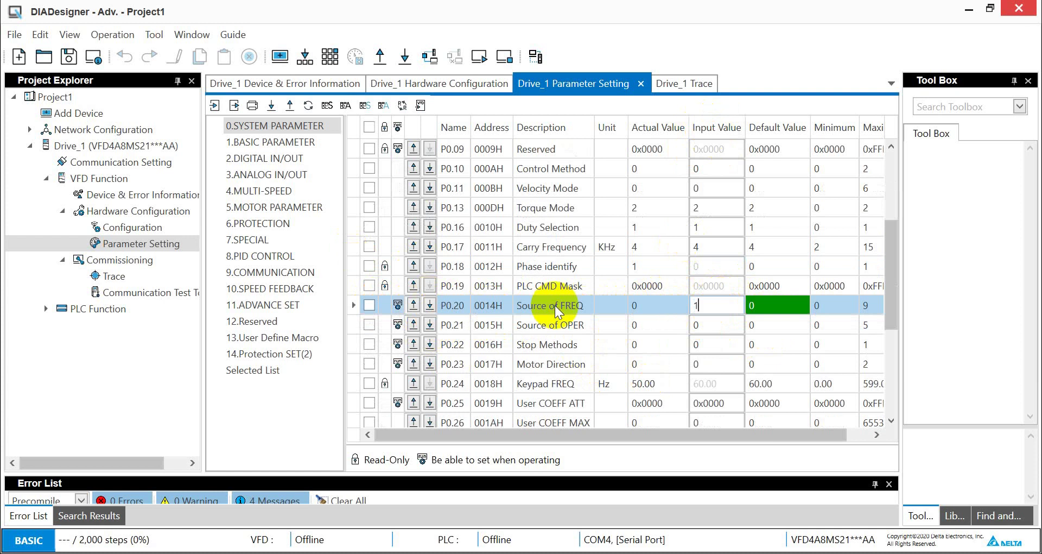
{"action": "left_click", "coordinate": [430, 306]}
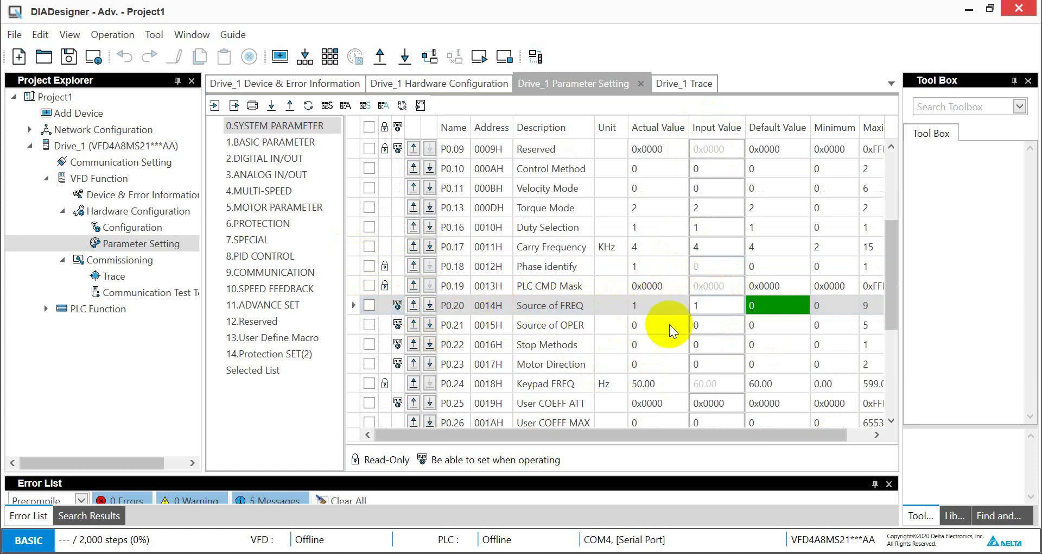
{"action": "left_click", "coordinate": [718, 325]}
{"action": "type", "text": "2"}
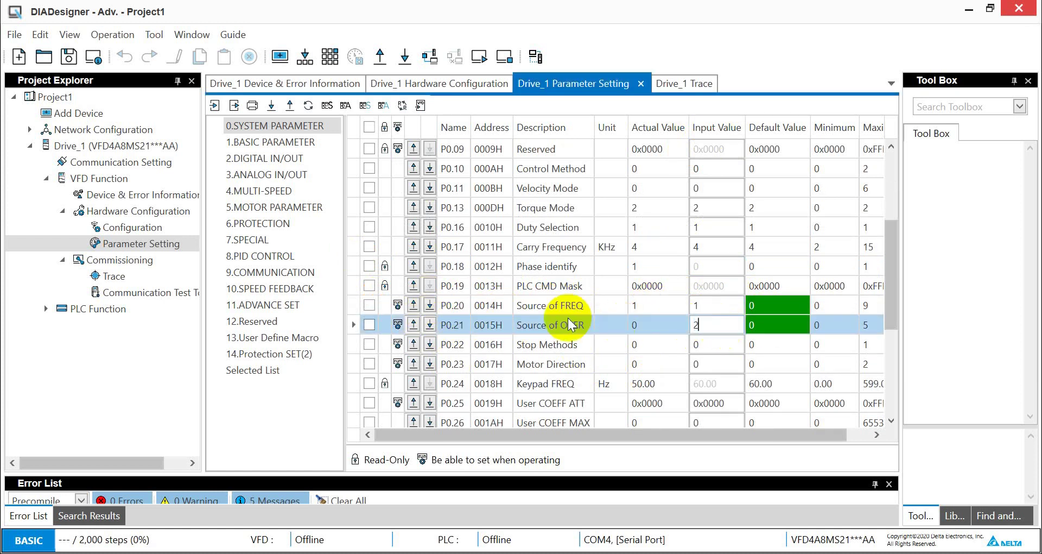
{"action": "left_click", "coordinate": [432, 321]}
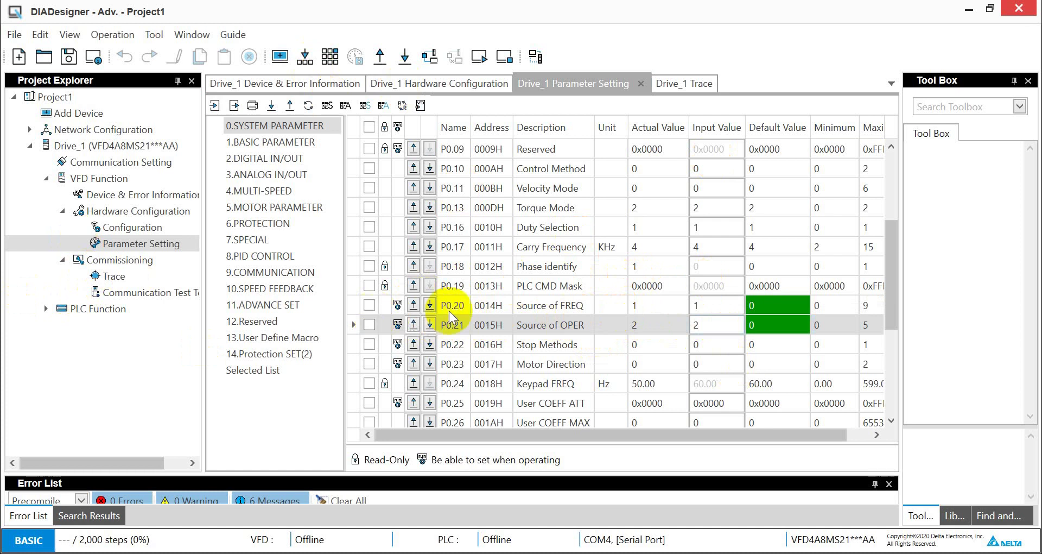
{"action": "left_click", "coordinate": [414, 304]}
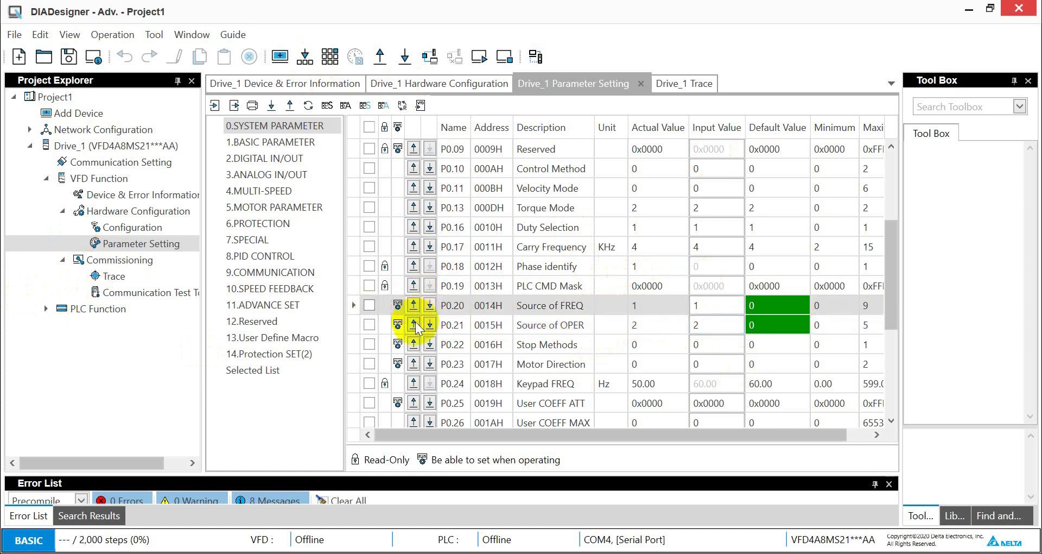
{"action": "left_click", "coordinate": [414, 325]}
- Return to Drive_1's Trace view and bring the drive online
{"action": "left_click", "coordinate": [113, 277]}
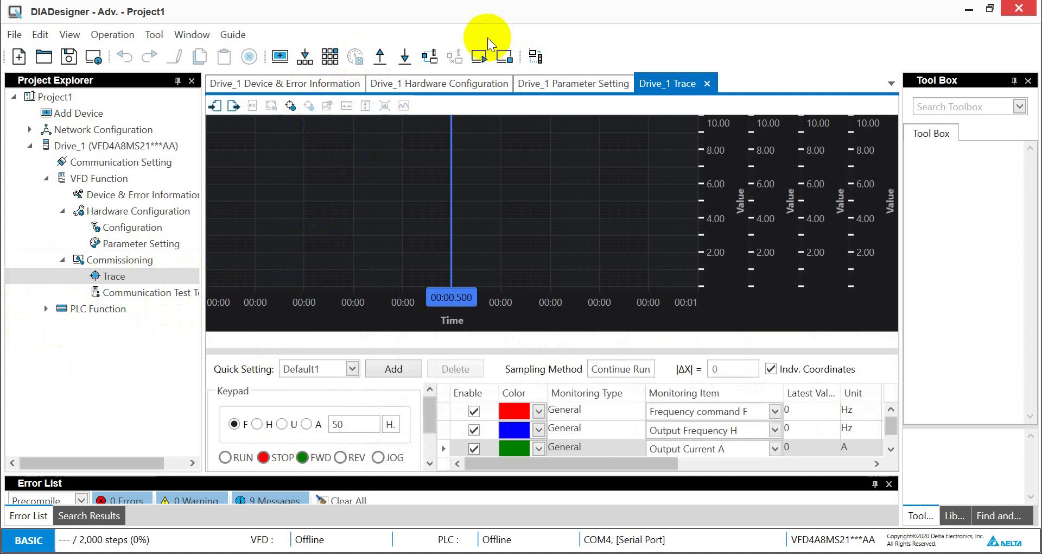
{"action": "left_click", "coordinate": [430, 56]}
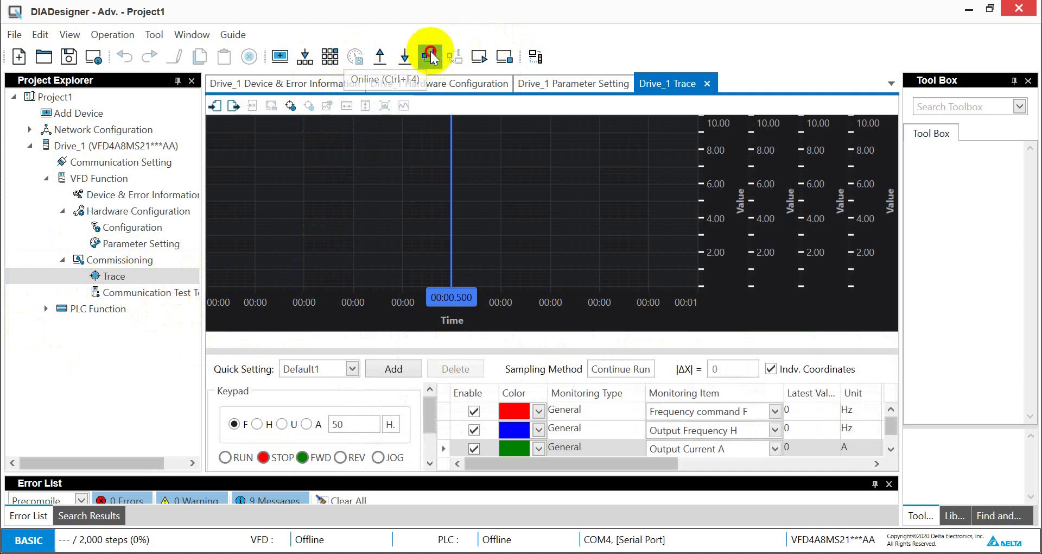
{"action": "left_click", "coordinate": [537, 327]}
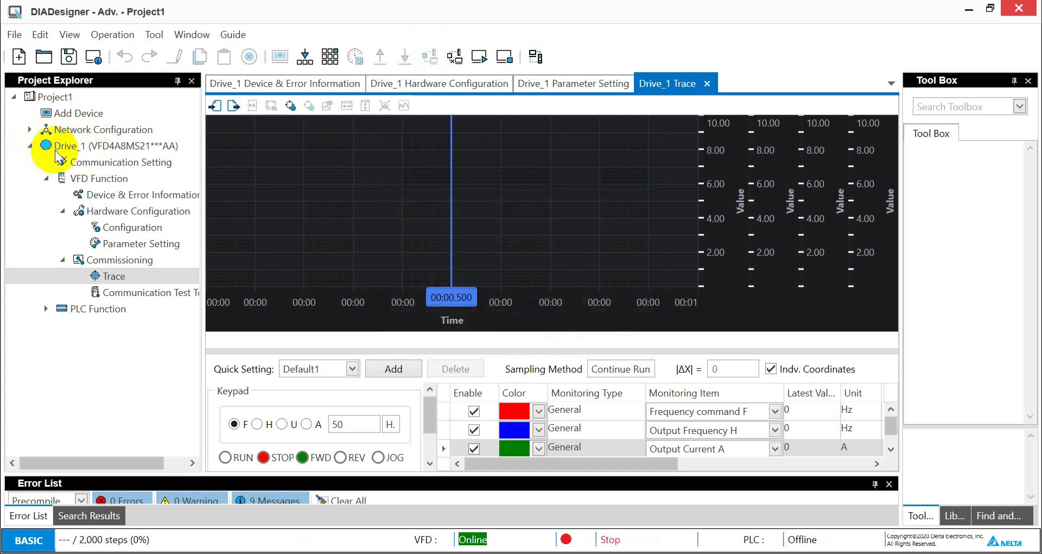
{"action": "left_click", "coordinate": [236, 175]}
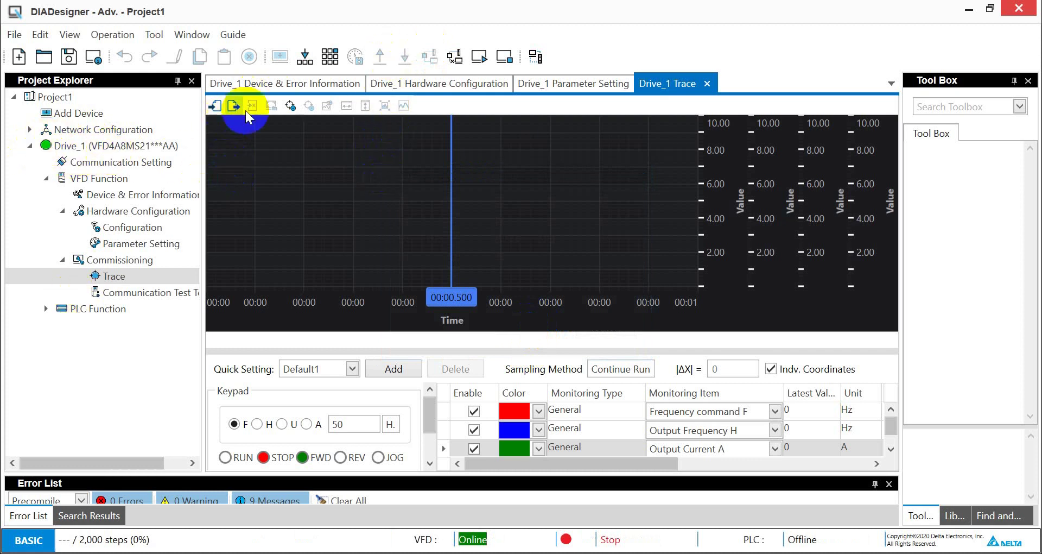
- Start the trace recording, and run and stop the drive once with the Trace keypad
{"action": "left_click", "coordinate": [290, 107]}
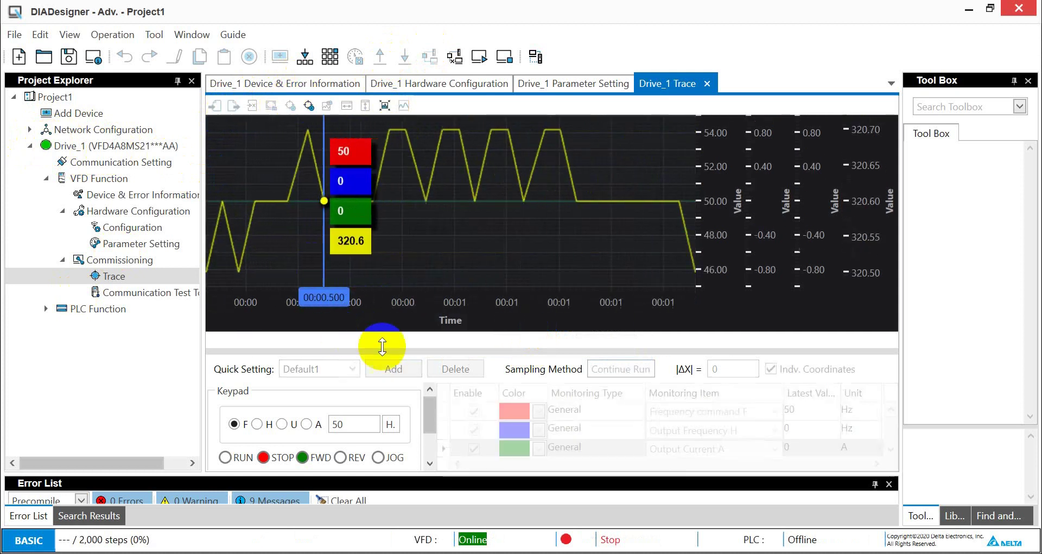
{"action": "left_click_drag", "start_coordinate": [432, 429], "coordinate": [431, 447]}
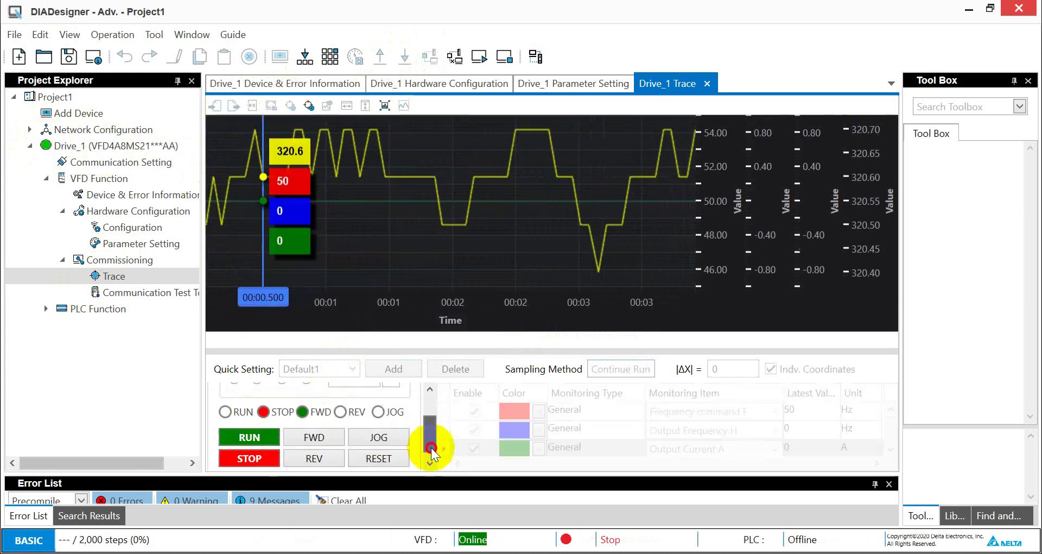
{"action": "left_click", "coordinate": [252, 429]}
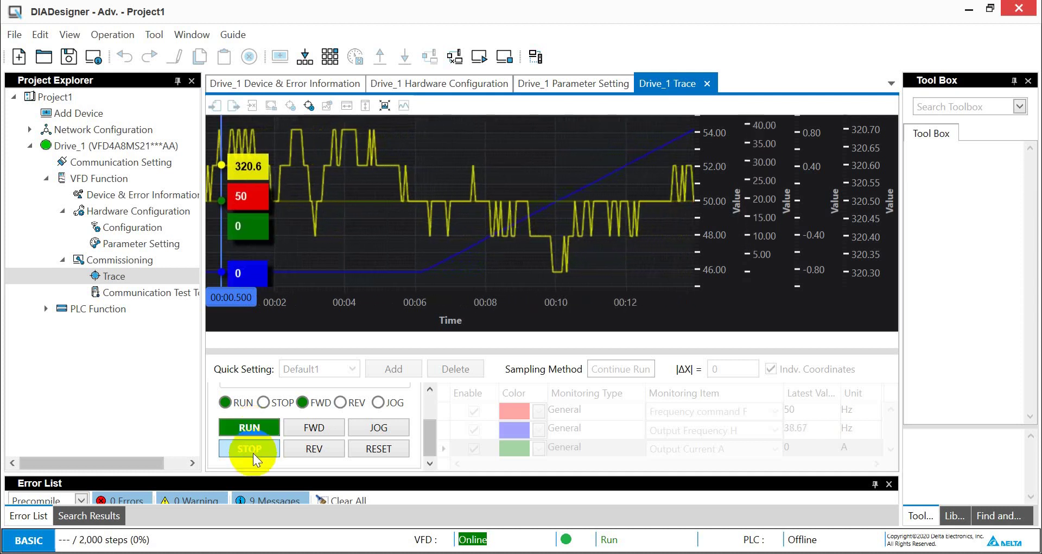
{"action": "left_click", "coordinate": [251, 449]}
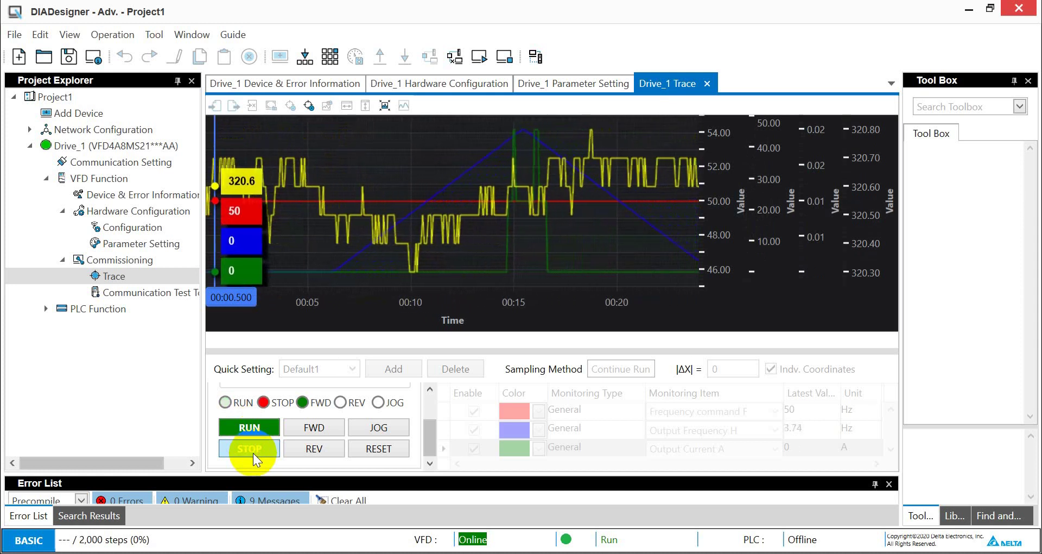
- Run and stop the drive a second time, and end the trace recording
{"action": "left_click", "coordinate": [260, 427]}
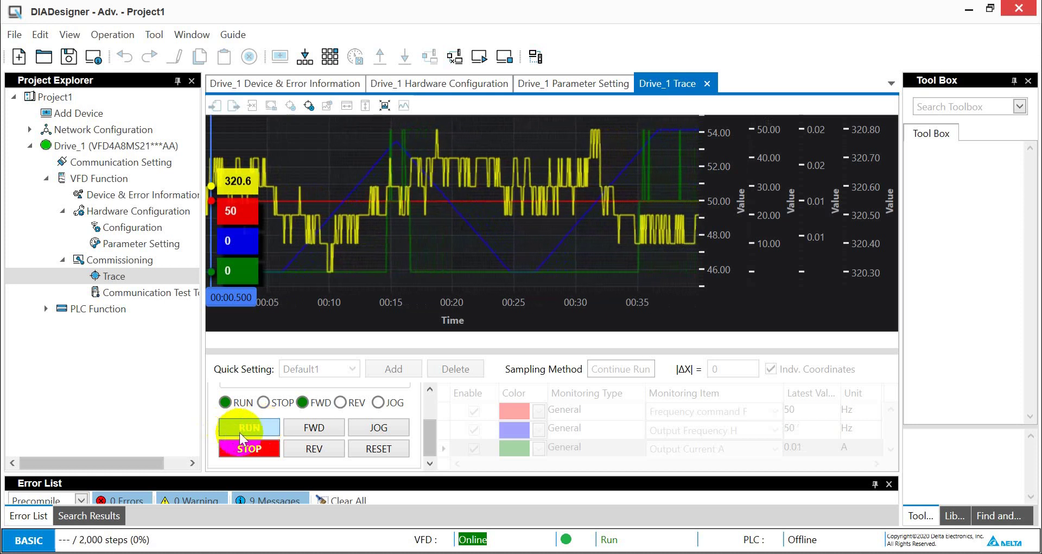
{"action": "left_click", "coordinate": [239, 440]}
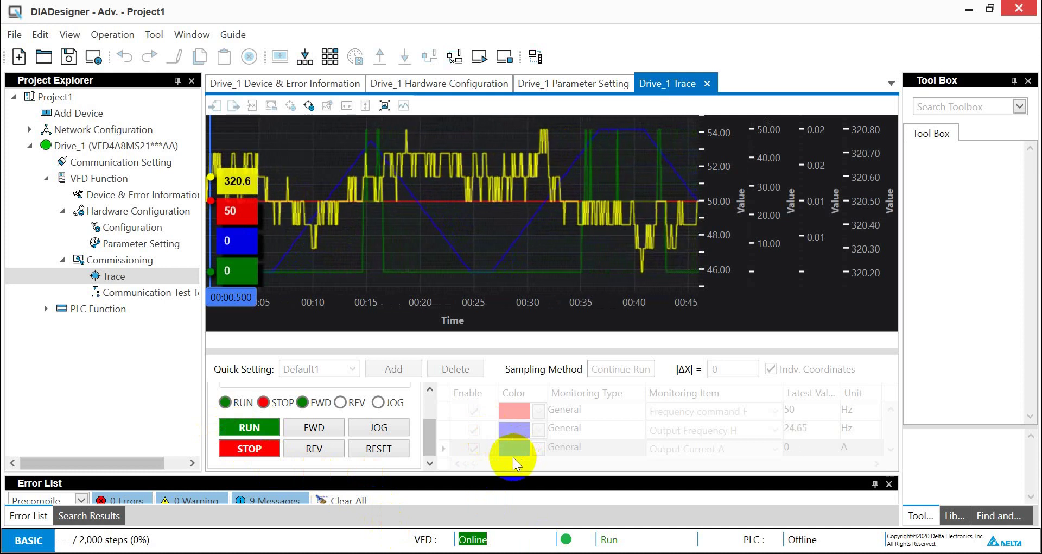
{"action": "left_click", "coordinate": [311, 105]}
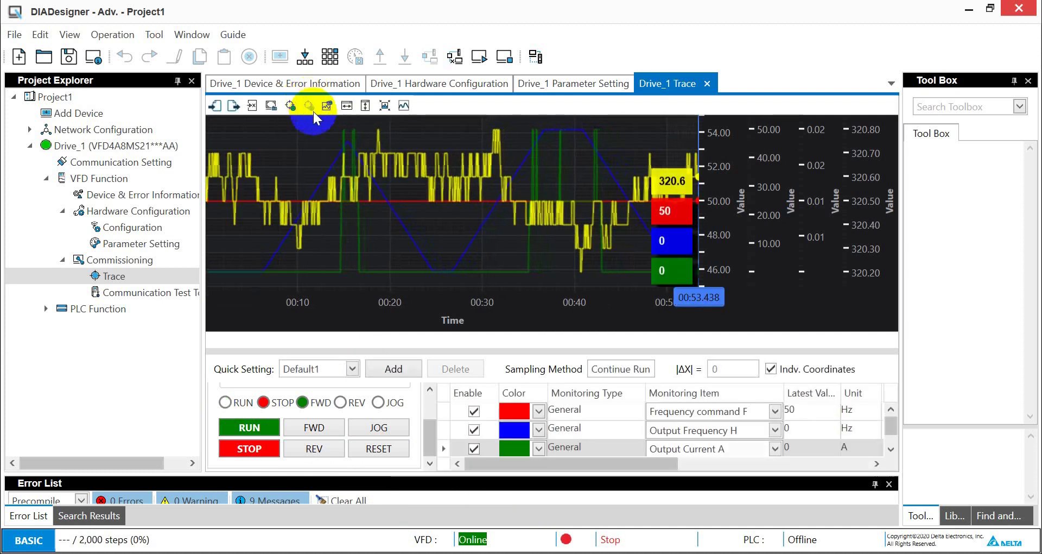
- Measure the second acceleration ramp of the output frequency with vertical measuring lines at about 26.8 s and 36.8 s
{"action": "left_click", "coordinate": [347, 106]}
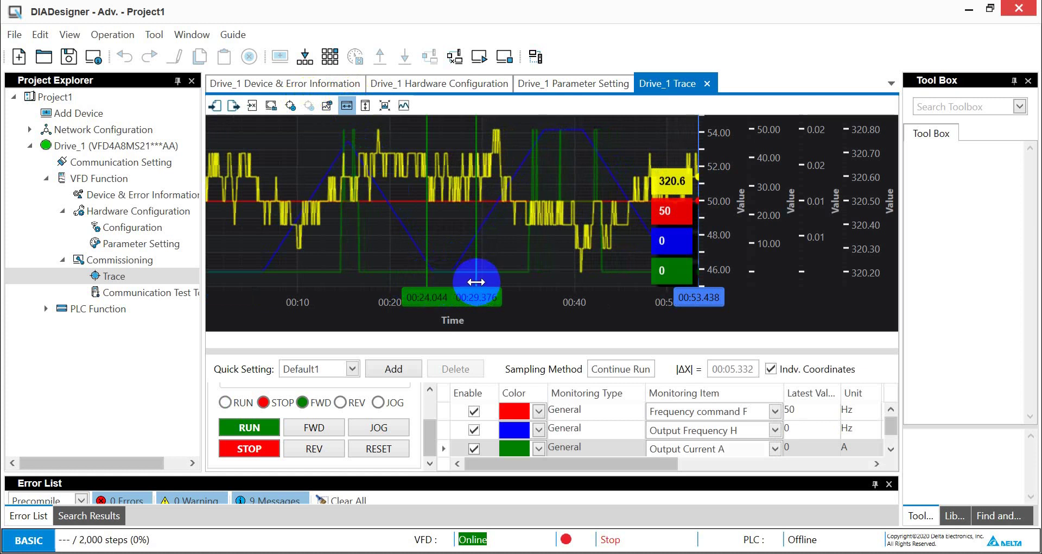
{"action": "left_click_drag", "start_coordinate": [472, 281], "coordinate": [546, 277]}
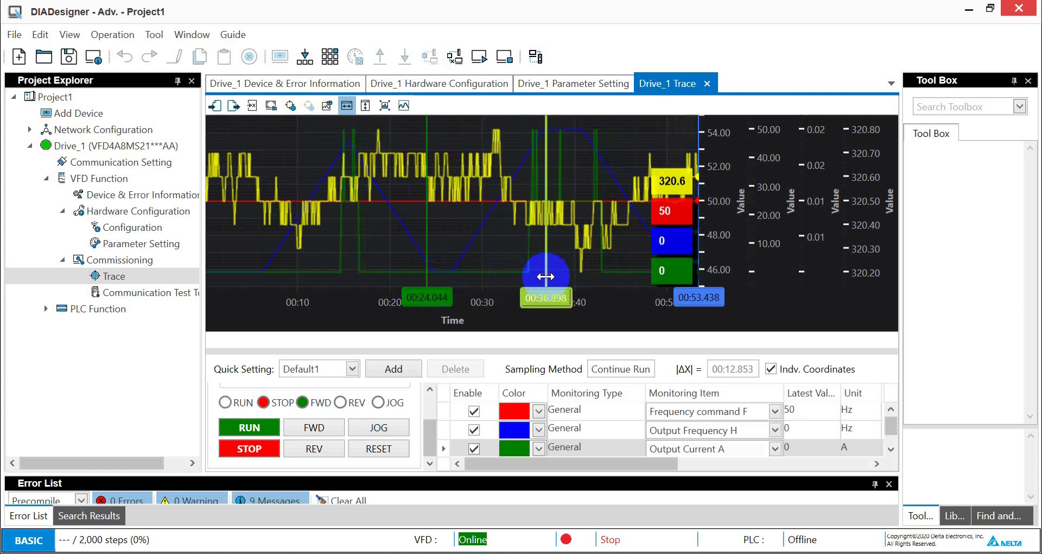
{"action": "left_click_drag", "start_coordinate": [424, 276], "coordinate": [451, 294]}
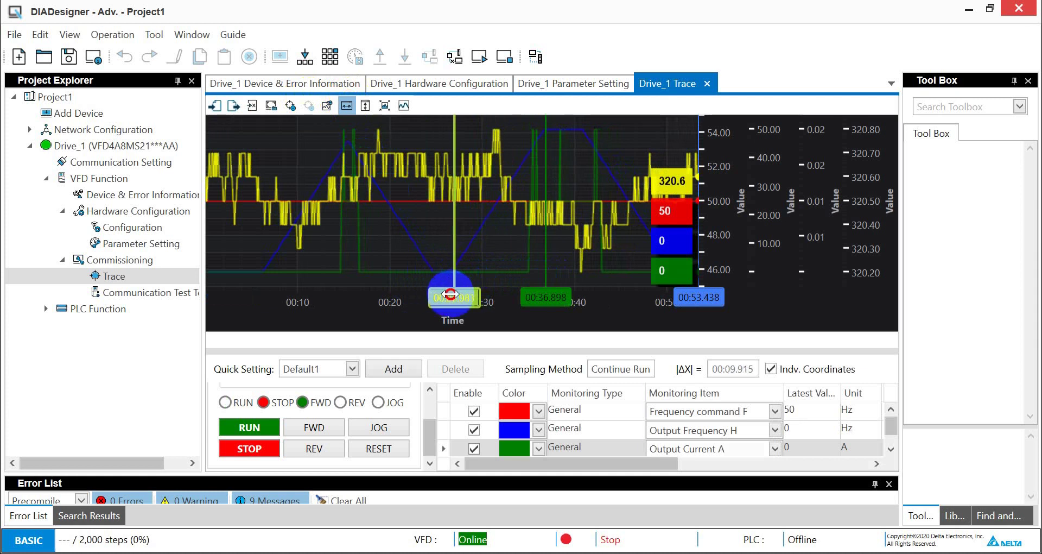
{"action": "left_click", "coordinate": [546, 258]}
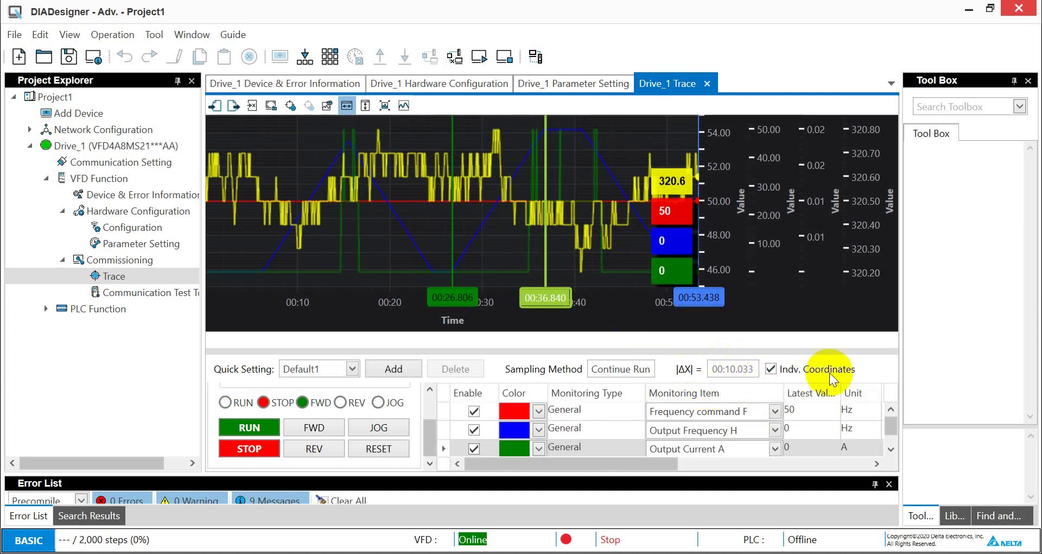
- Check P1.12 1st ACC Time and P1.13 1st DEC Time in Drive_1's Basic Parameter group
{"action": "double_click", "coordinate": [140, 245]}
{"action": "left_click", "coordinate": [291, 144]}
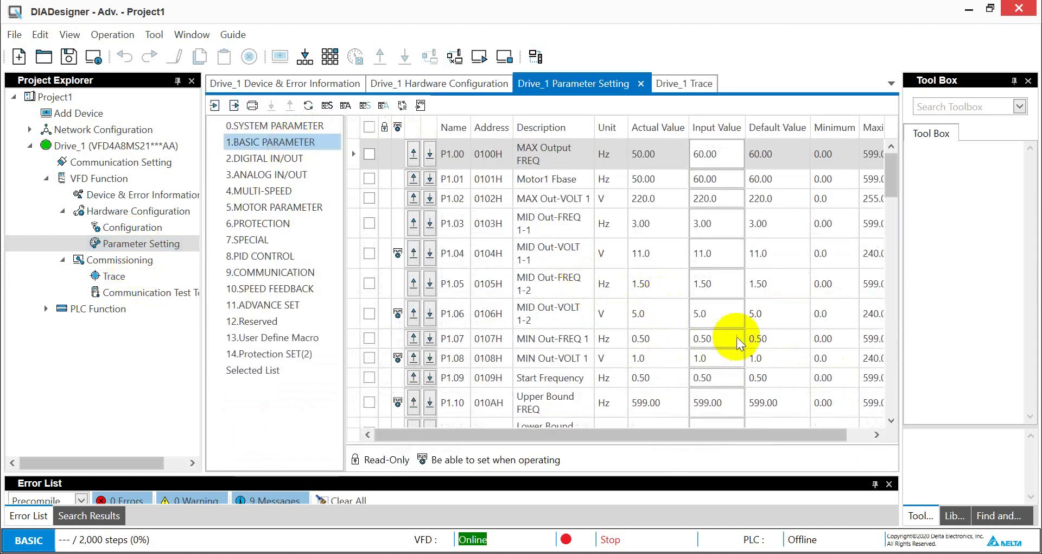
{"action": "left_click", "coordinate": [803, 337]}
{"action": "scroll", "coordinate": [790, 350], "scroll_direction": "down", "scroll_amount": 2}
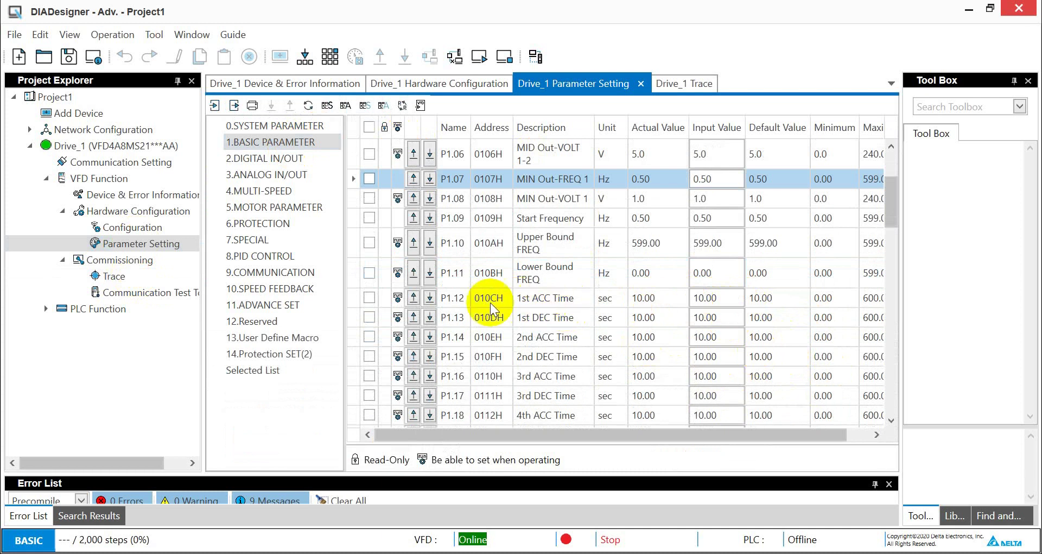
{"action": "left_click", "coordinate": [716, 316]}
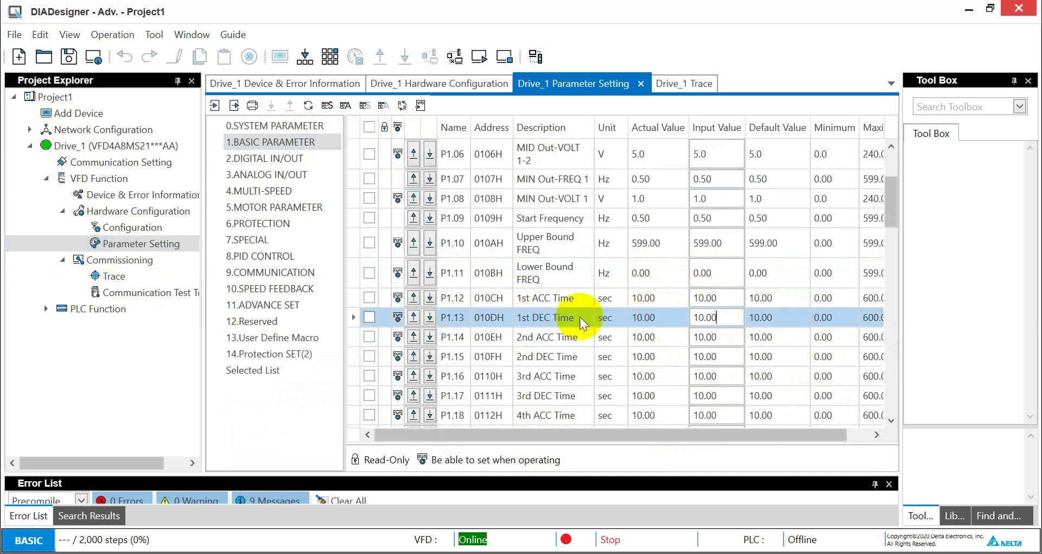
- Return to the trace, move the later vertical measuring line to about 40.5 s, and fit the chart to the recorded data
{"action": "double_click", "coordinate": [127, 279]}
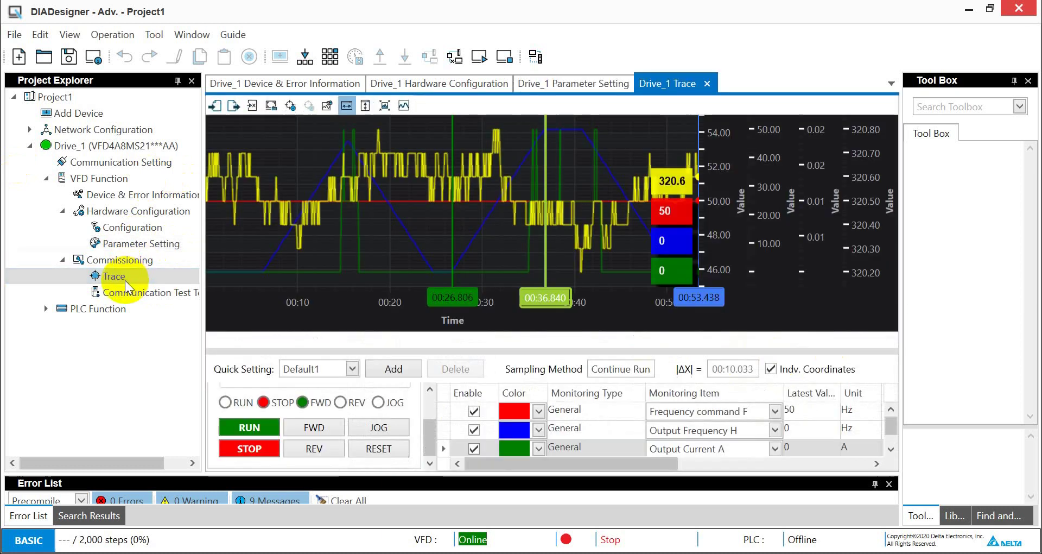
{"action": "left_click_drag", "start_coordinate": [545, 237], "coordinate": [580, 241]}
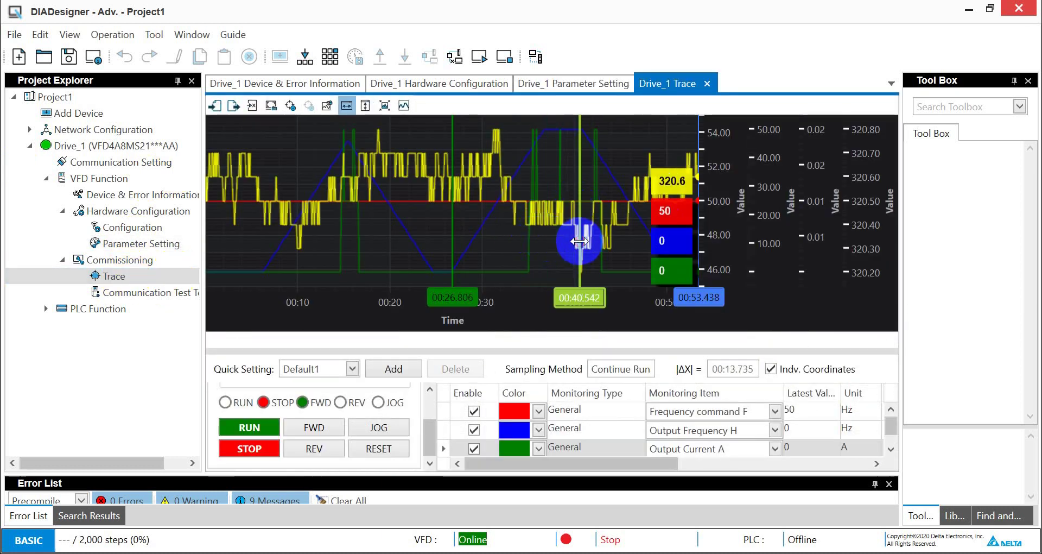
{"action": "left_click", "coordinate": [489, 241]}
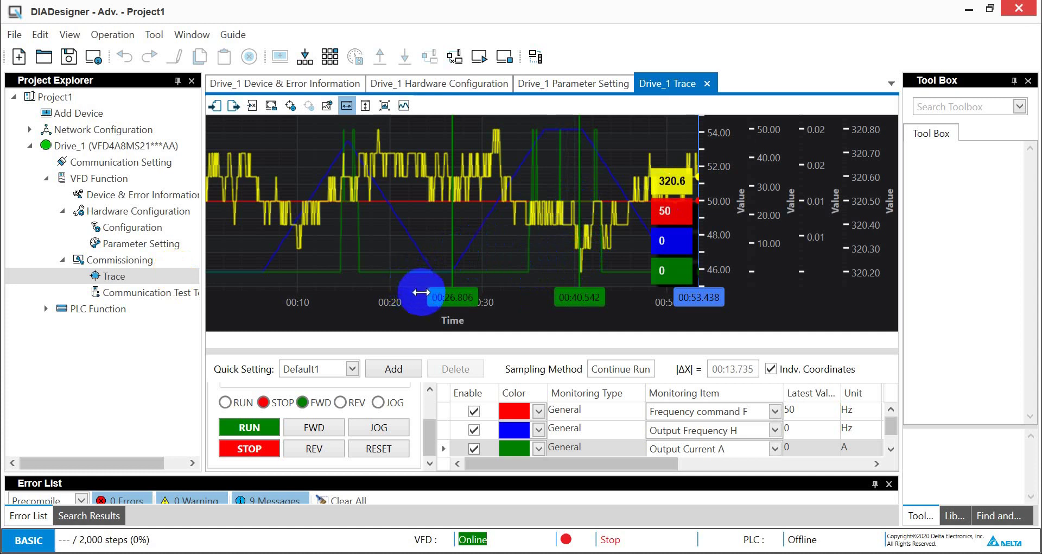
{"action": "left_click_drag", "start_coordinate": [421, 292], "coordinate": [353, 297]}
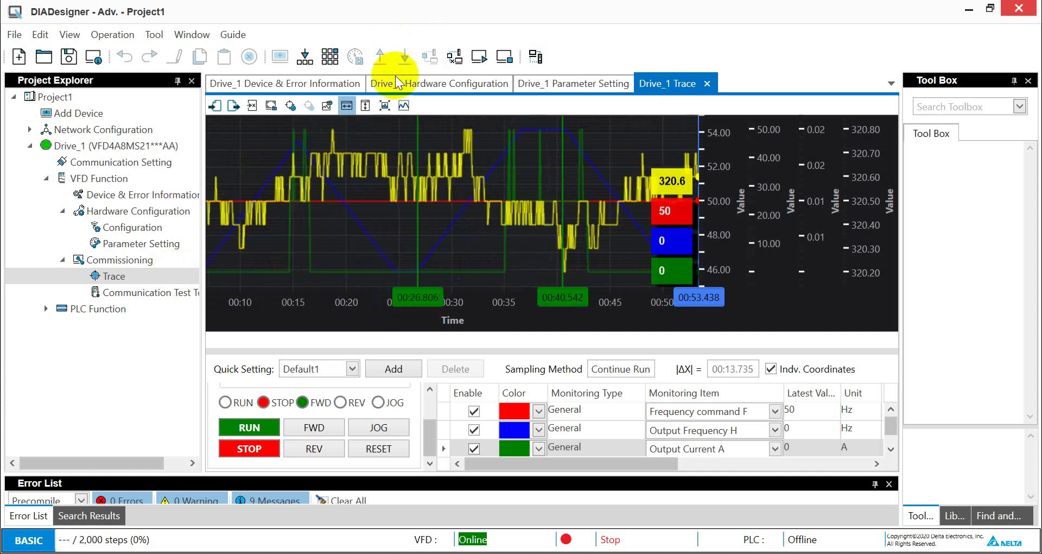
{"action": "left_click", "coordinate": [384, 105]}
{"action": "left_click", "coordinate": [703, 206]}
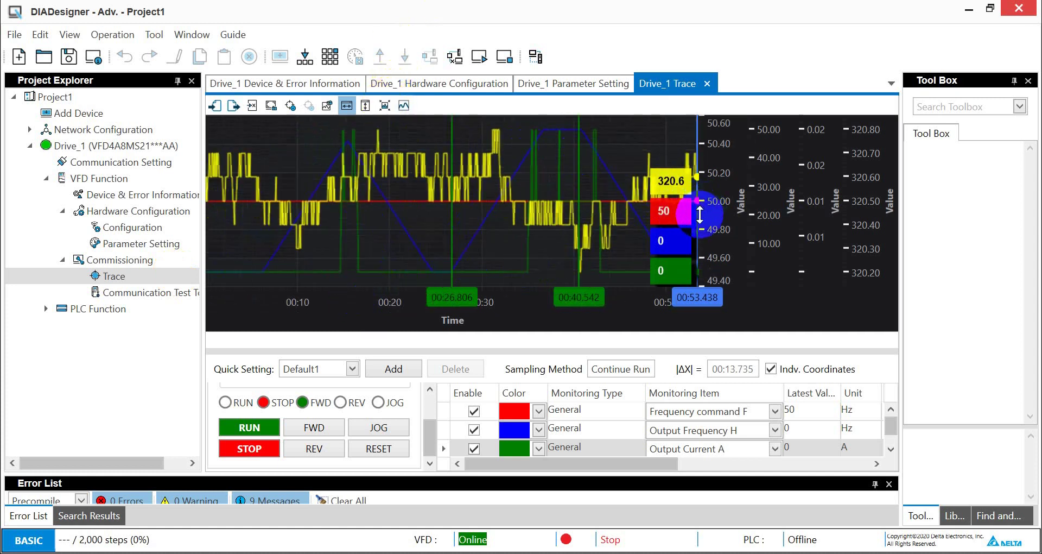
- Move the data cursor to about 19.7 s and measure the second deceleration with vertical lines at about 40.7 s and 51.0 s
{"action": "left_click_drag", "start_coordinate": [693, 215], "coordinate": [387, 217]}
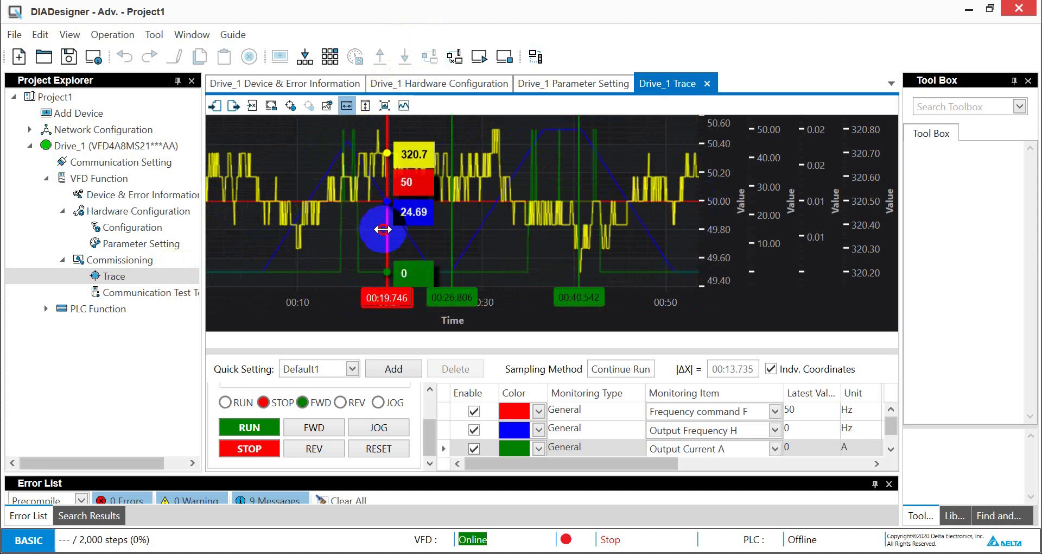
{"action": "left_click_drag", "start_coordinate": [580, 260], "coordinate": [676, 288]}
{"action": "left_click_drag", "start_coordinate": [450, 259], "coordinate": [581, 263]}
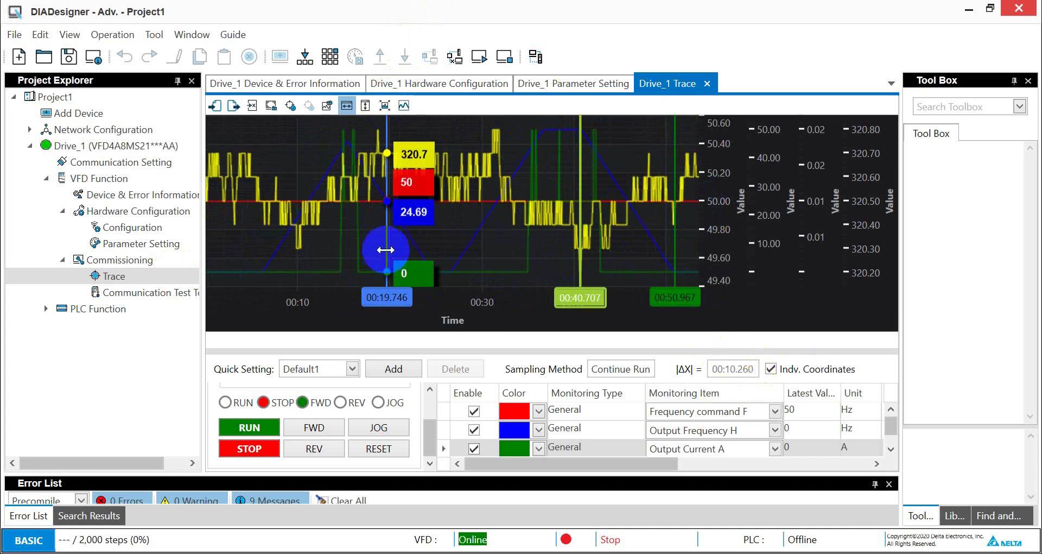
- Read the channel values with the data cursor at about 15.8 s, and move it to the trace's end at about 53.5 s
{"action": "left_click_drag", "start_coordinate": [385, 250], "coordinate": [350, 238]}
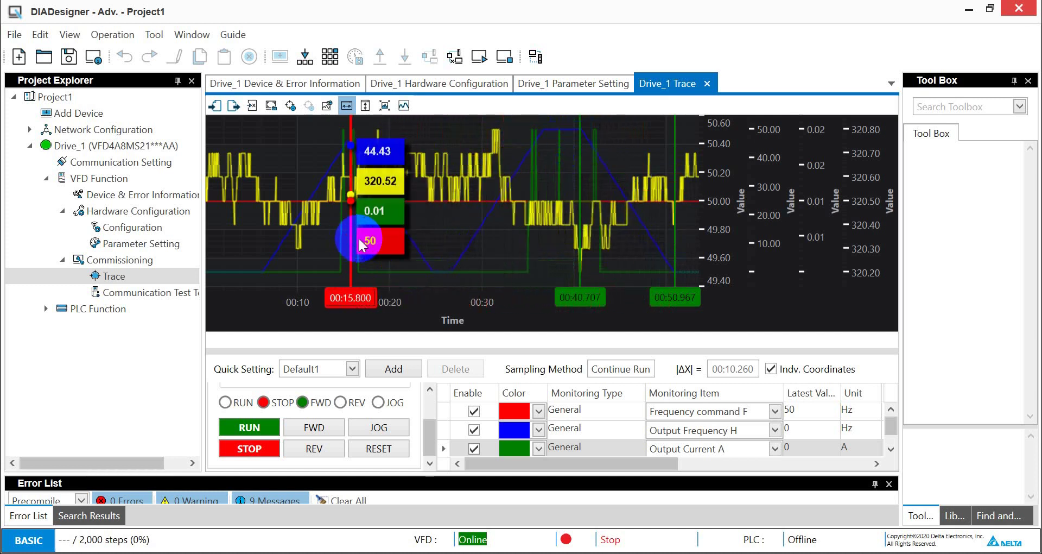
{"action": "left_click", "coordinate": [369, 113]}
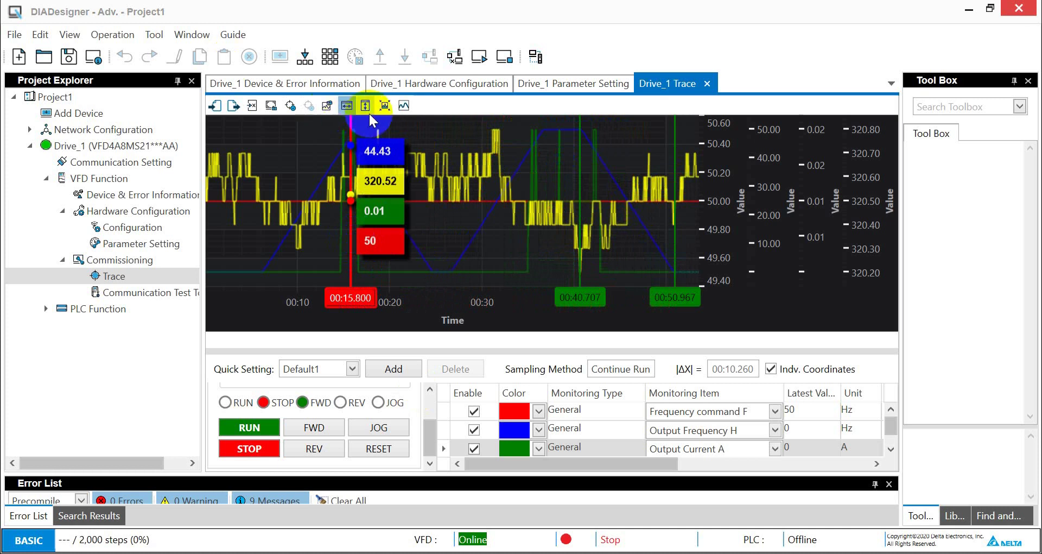
{"action": "mouse_move", "coordinate": [355, 224]}
{"action": "left_mouse_down"}
{"action": "mouse_move", "coordinate": [632, 233]}
{"action": "mouse_move", "coordinate": [721, 271]}
{"action": "left_mouse_up"}
- Enable the horizontal measuring lines and place them at about 49.64 and 50.5 on the trace chart
{"action": "left_click", "coordinate": [361, 109]}
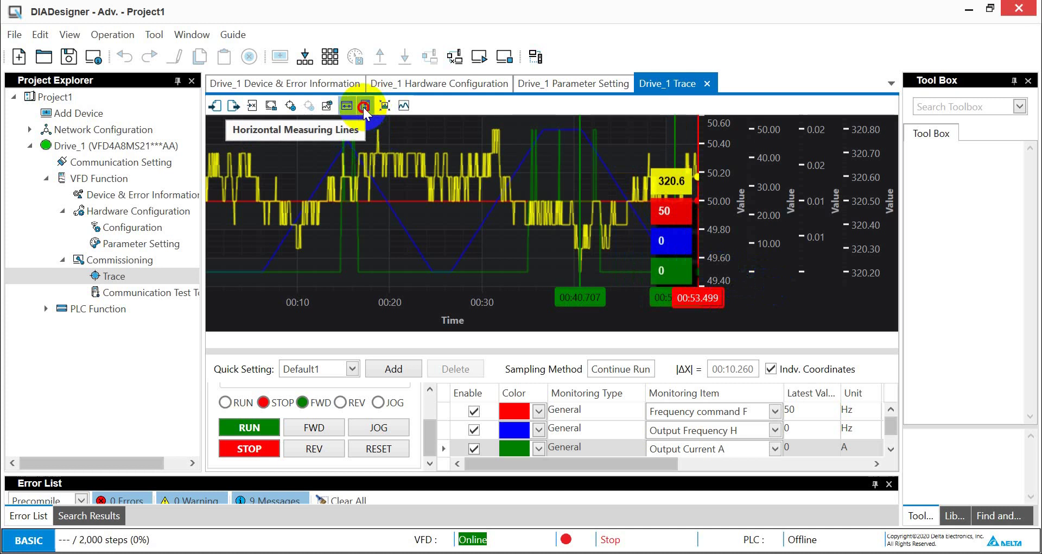
{"action": "left_click", "coordinate": [365, 105]}
{"action": "left_click_drag", "start_coordinate": [364, 194], "coordinate": [361, 252]}
{"action": "left_click_drag", "start_coordinate": [369, 191], "coordinate": [395, 129]}
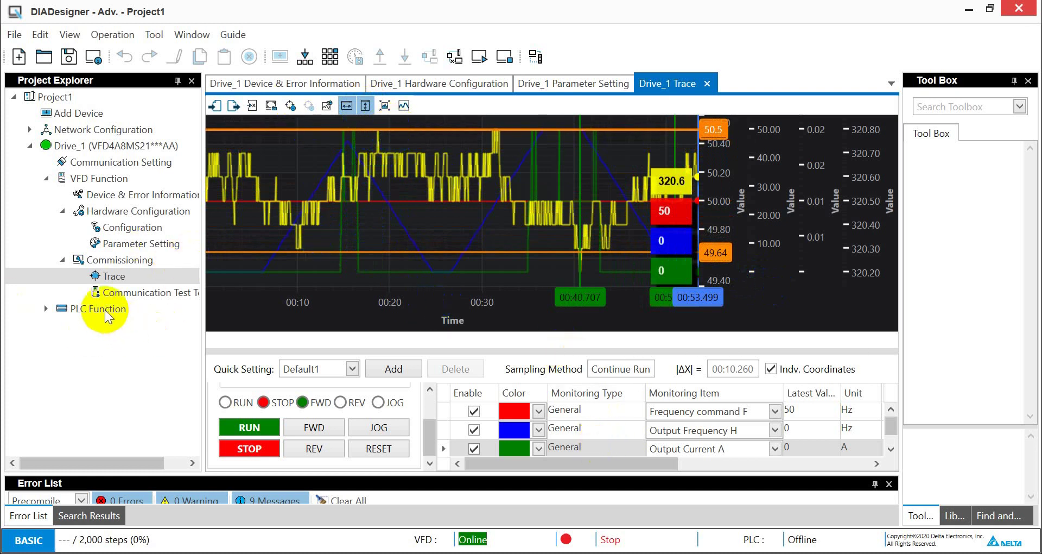
- Expand Drive_1's PLC Function in the project tree and select its Programming entry
{"action": "left_click", "coordinate": [46, 310]}
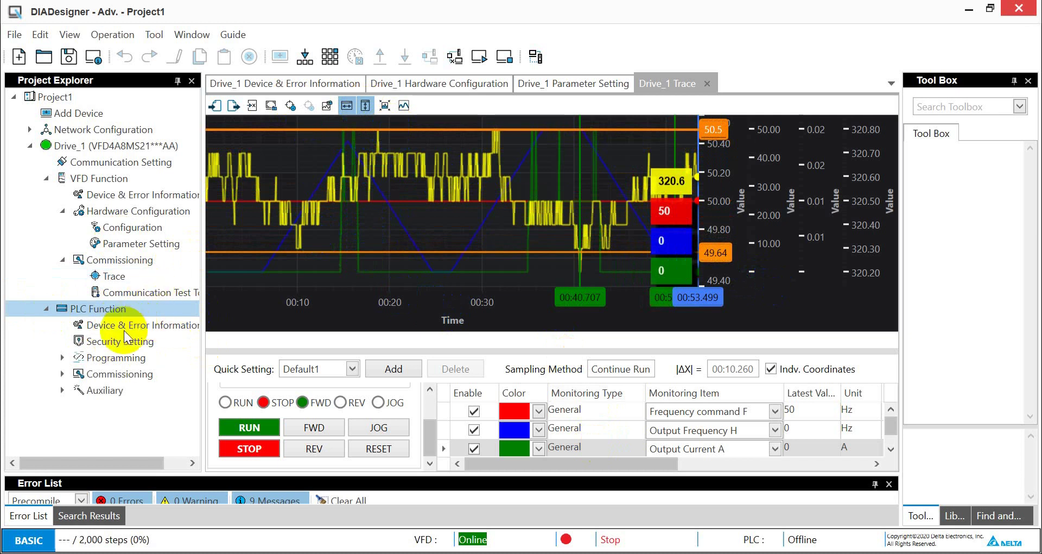
{"action": "left_click", "coordinate": [98, 360]}
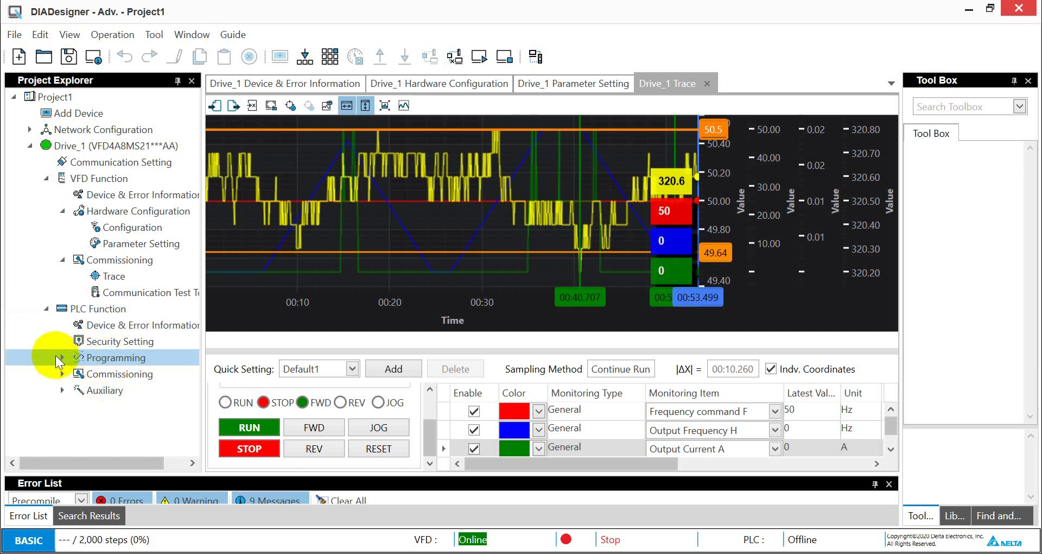